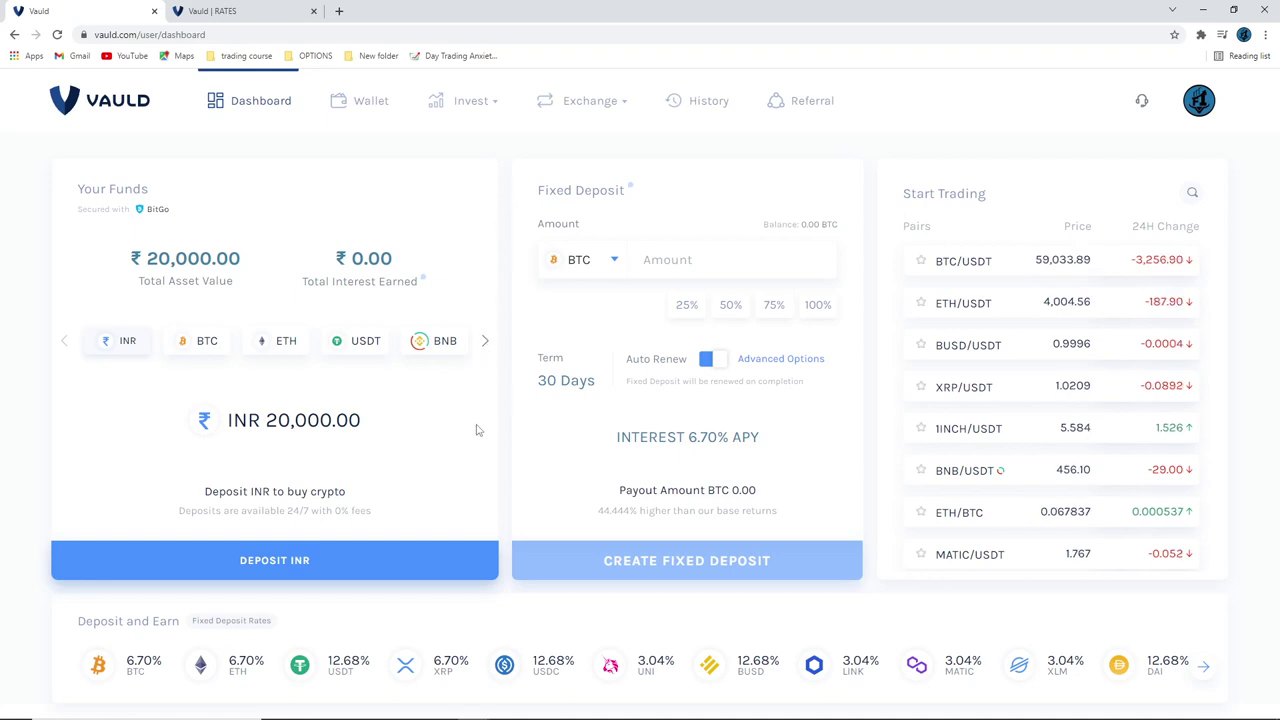
# View the bank transfer instructions for depositing INR, then return to the funds overview
pyautogui.click(285, 563)
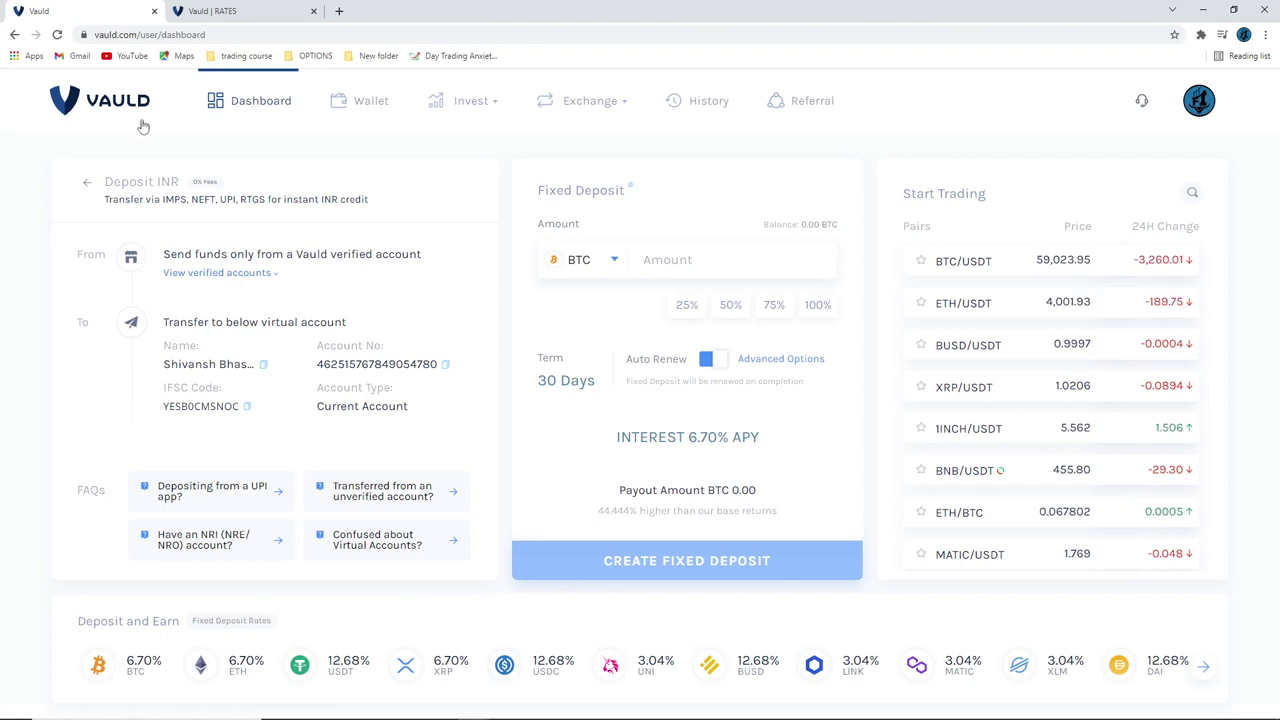
pyautogui.click(88, 182)
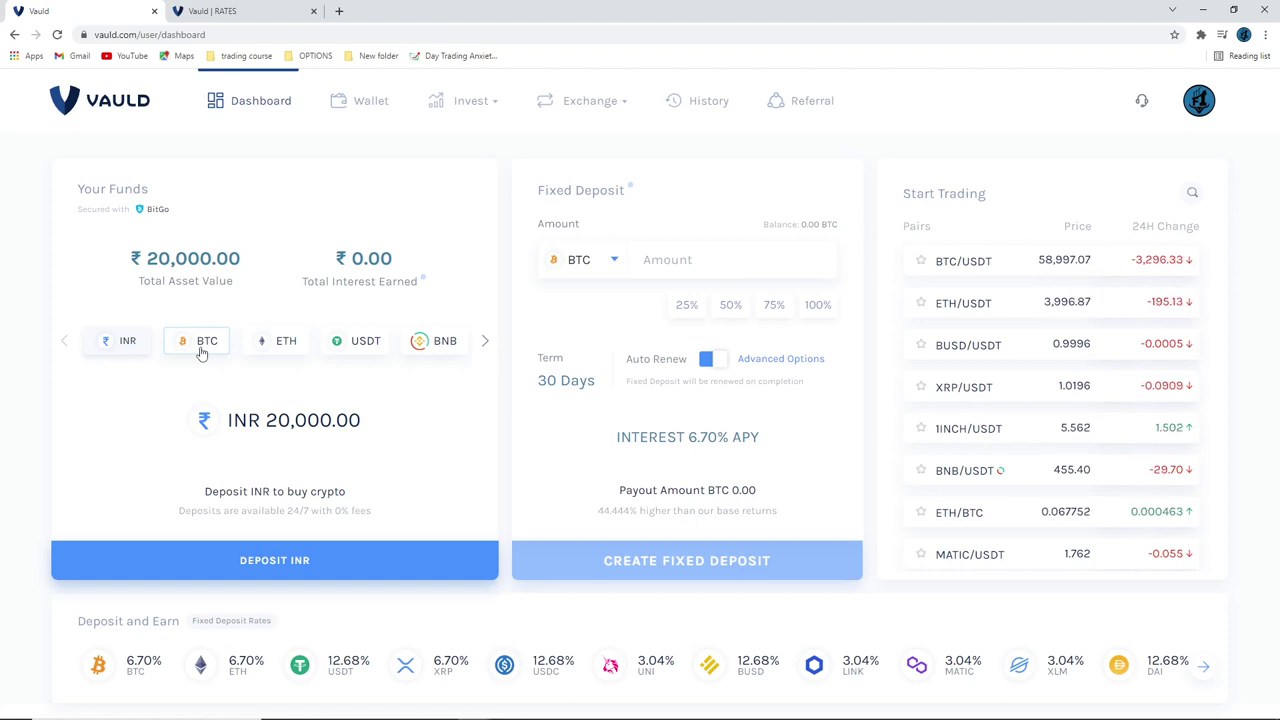
# Examine the savings, fixed deposit and borrowing interest rates per token on the rates page, then return to the dashboard
pyautogui.click(256, 9)
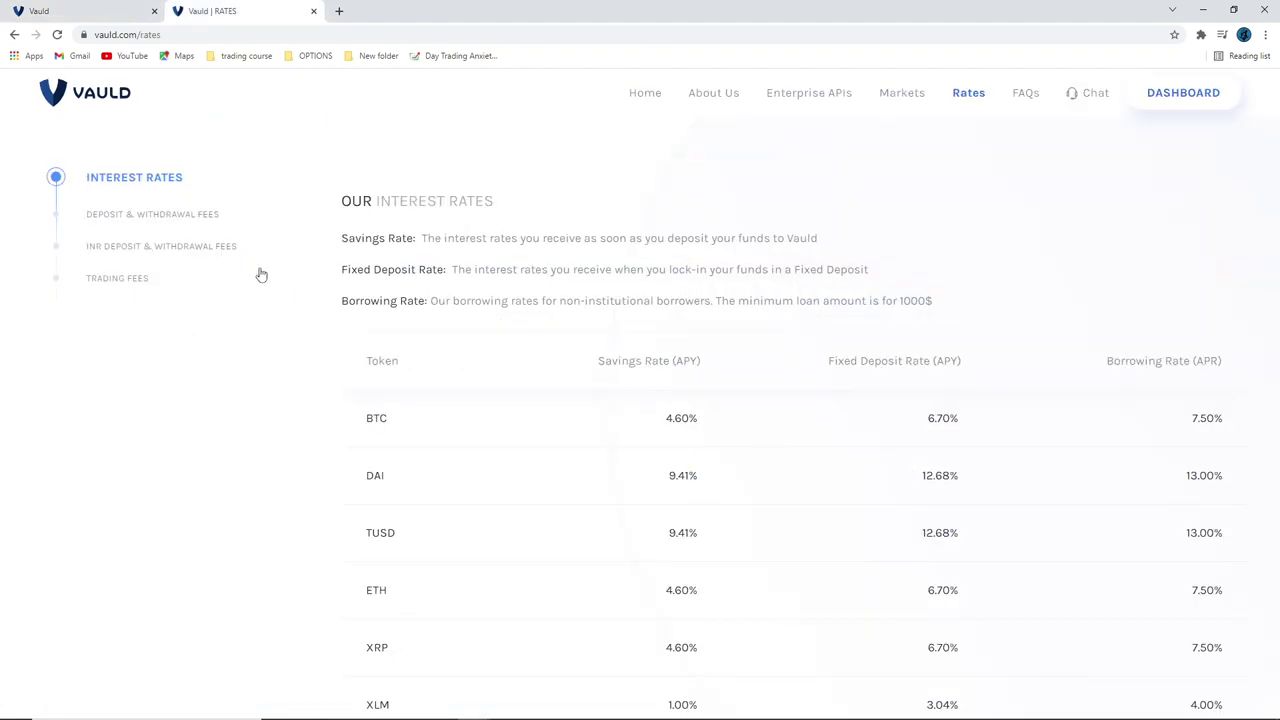
pyautogui.click(140, 278)
pyautogui.click(122, 172)
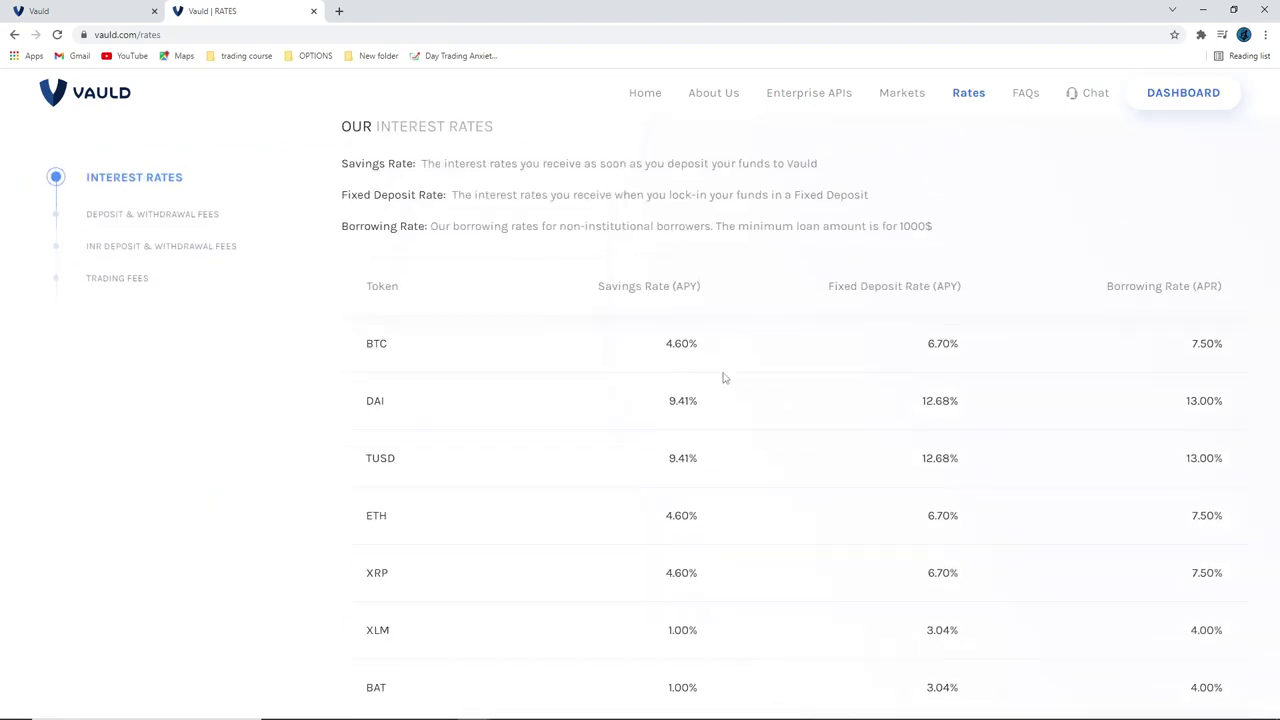
pyautogui.scroll(-1, 643, 273)
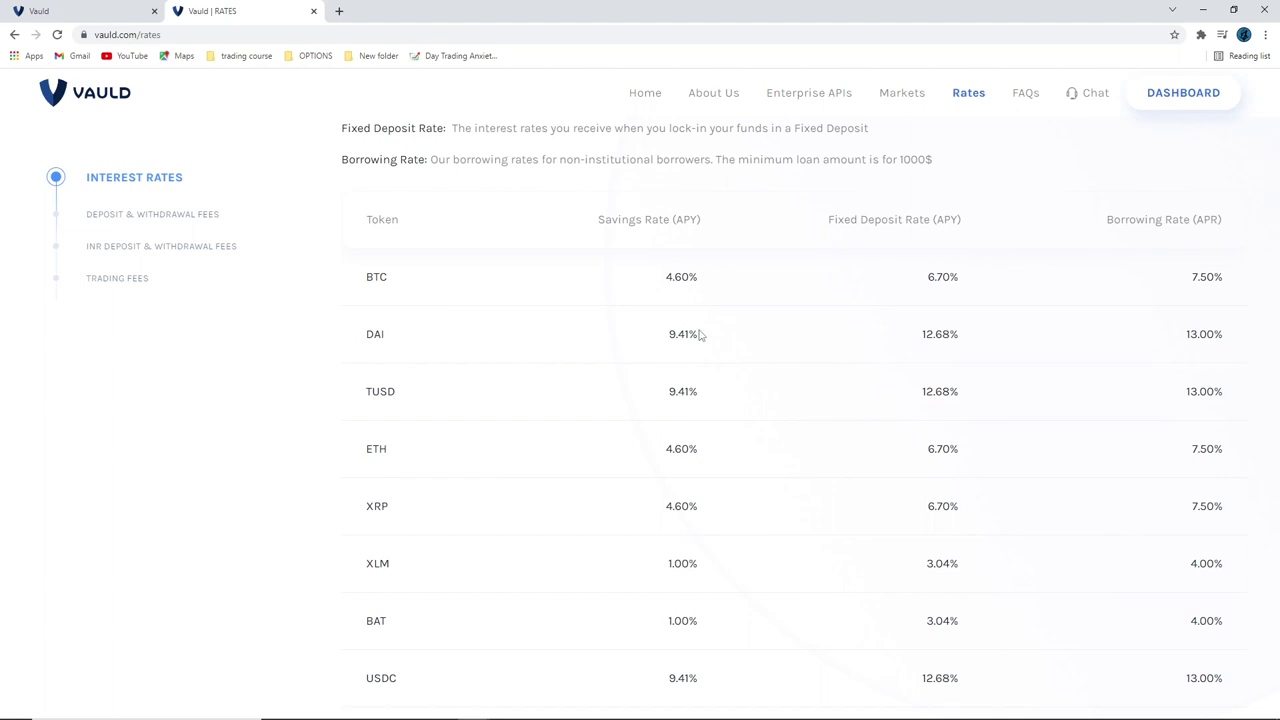
pyautogui.click(118, 11)
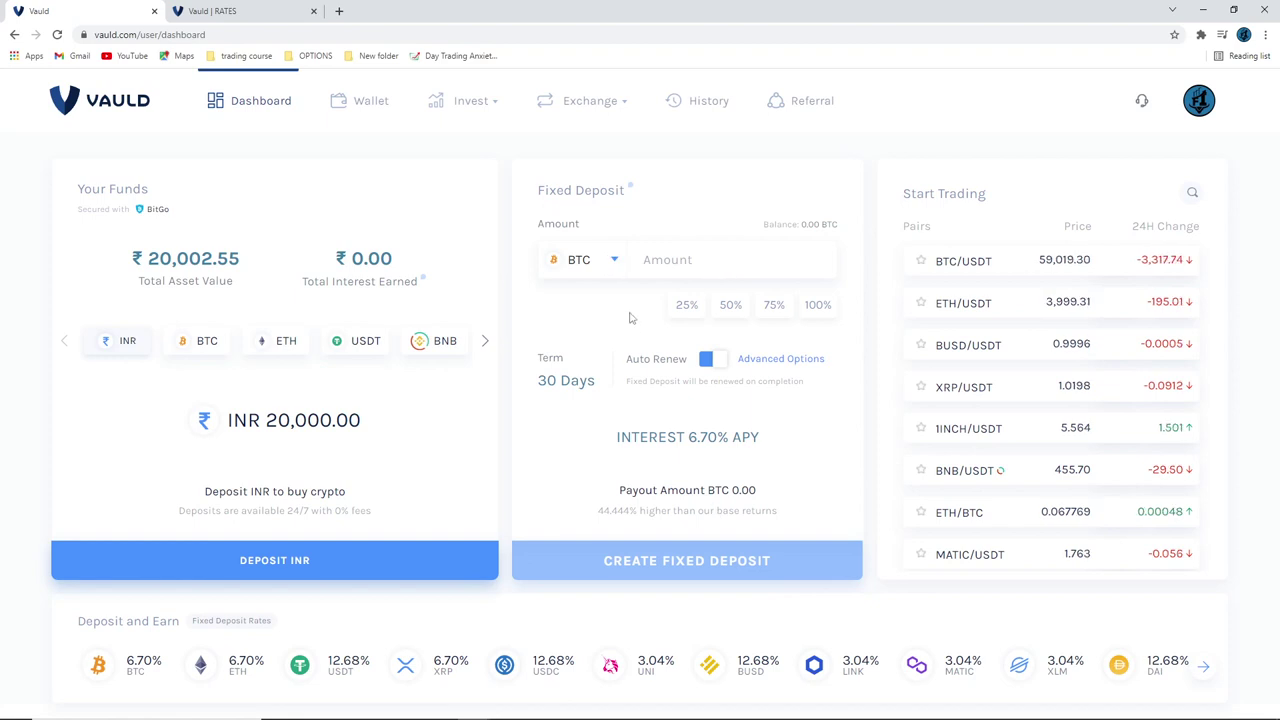
pyautogui.moveTo(692, 443)
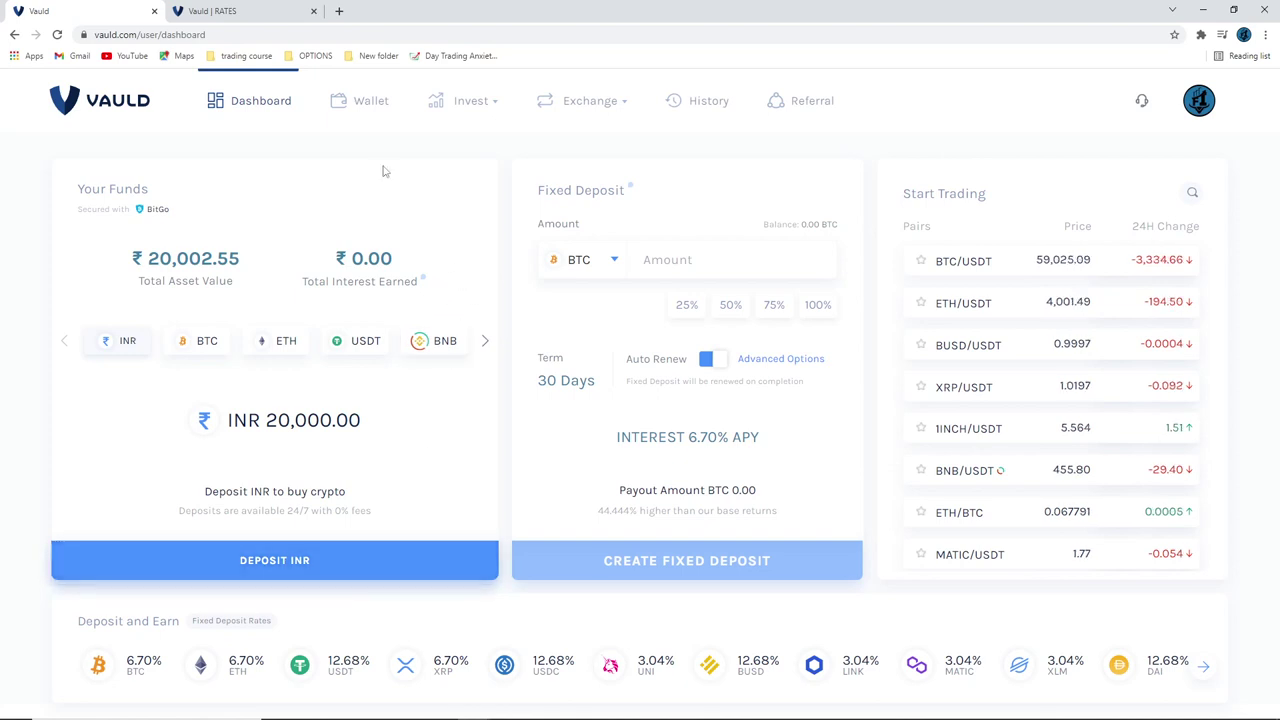
# Buy BTC with 50% of the INR balance, 10000 INR, using Instant Buy & Sell
pyautogui.click(371, 104)
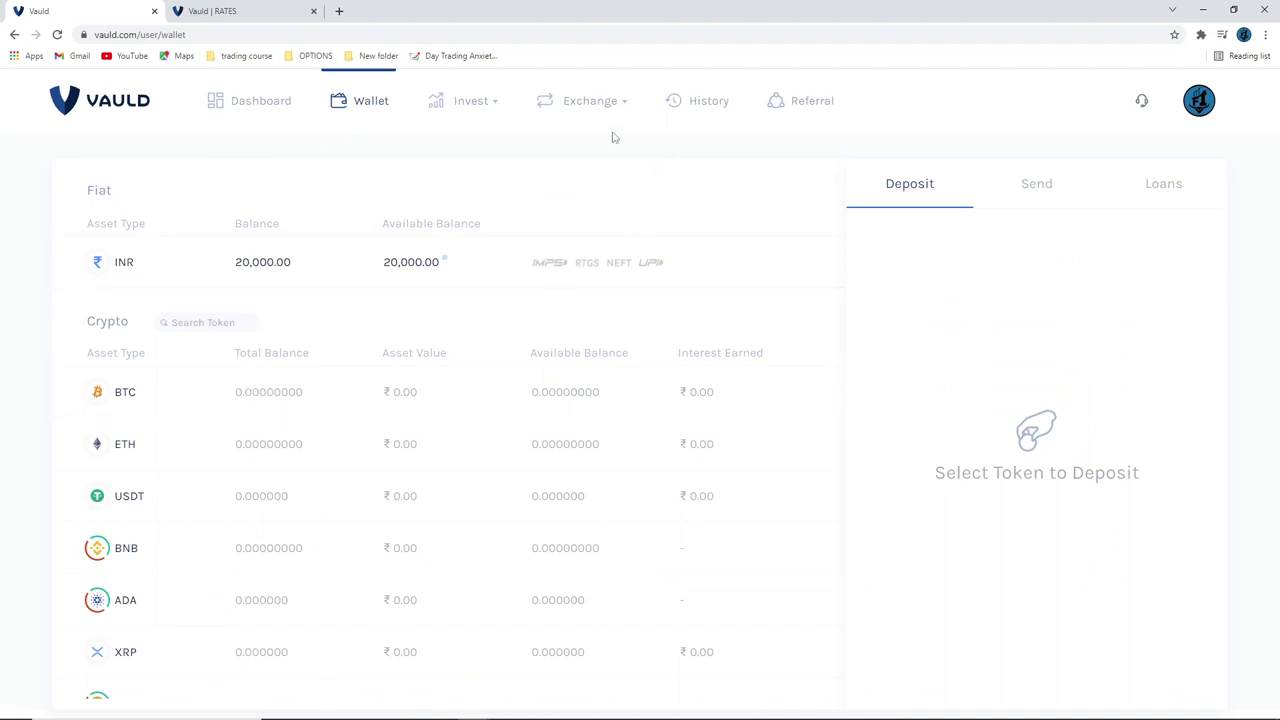
pyautogui.moveTo(611, 111)
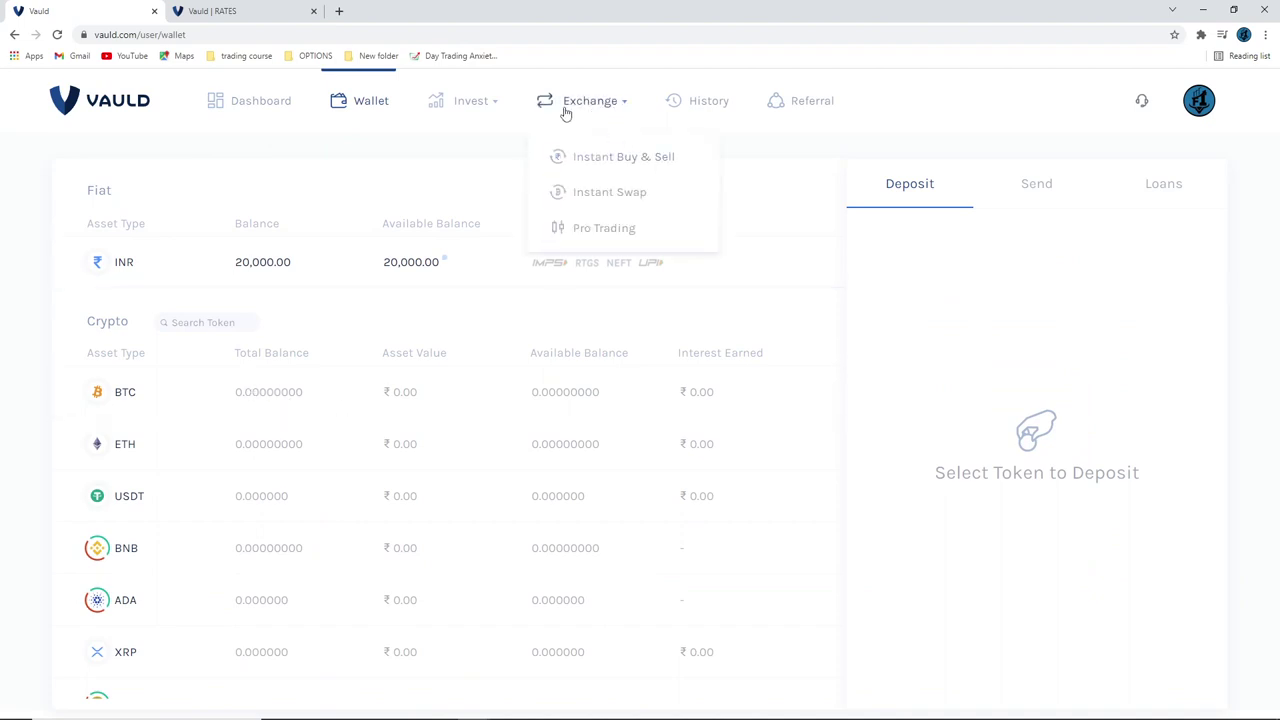
pyautogui.click(636, 160)
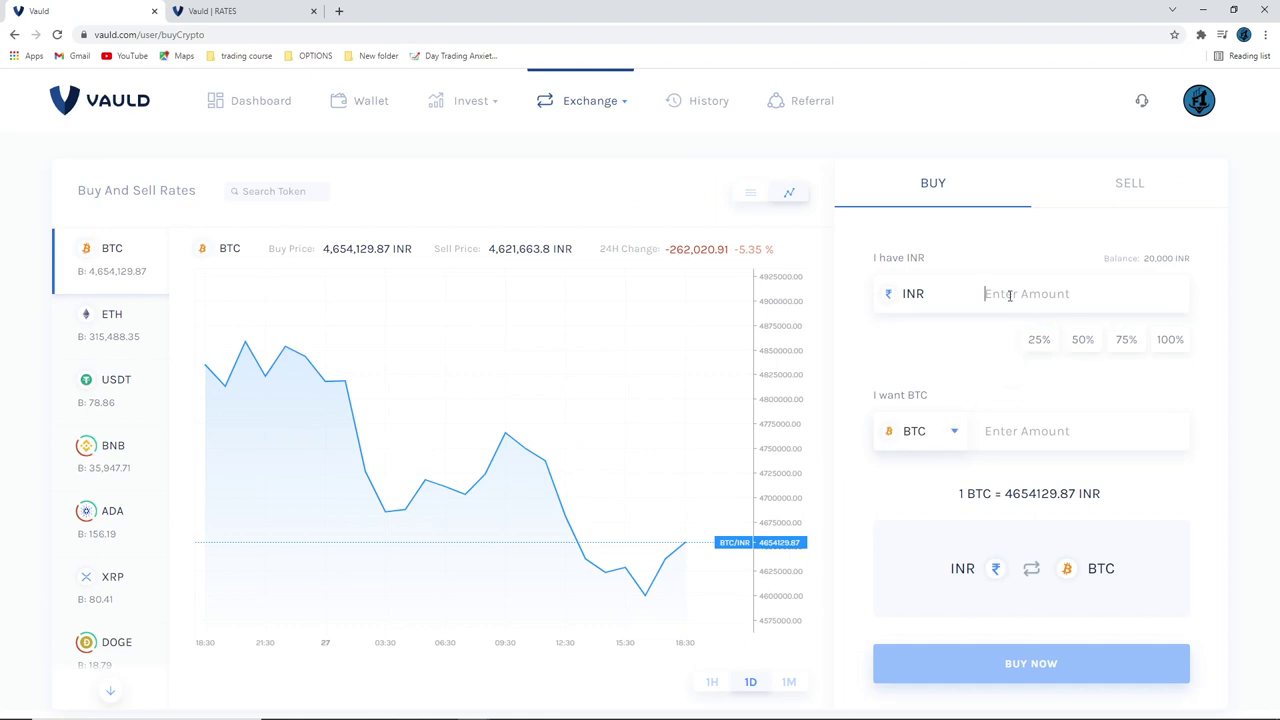
pyautogui.click(1085, 341)
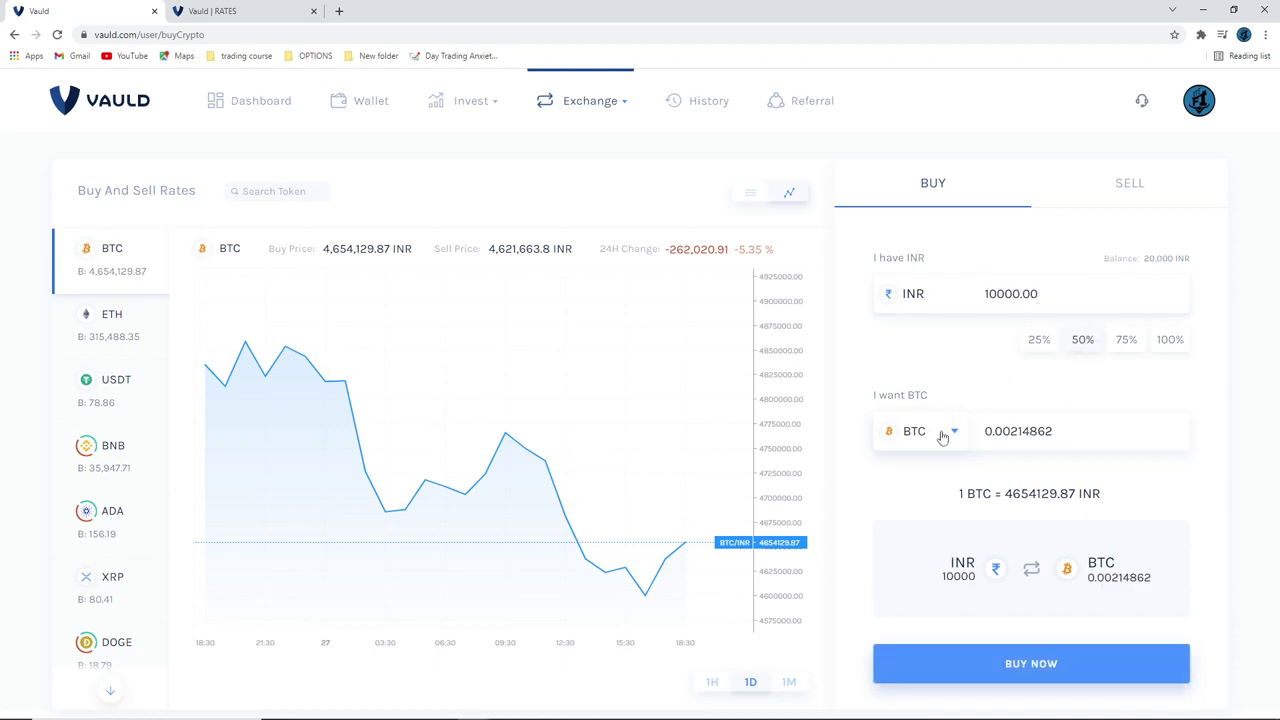
pyautogui.click(1012, 663)
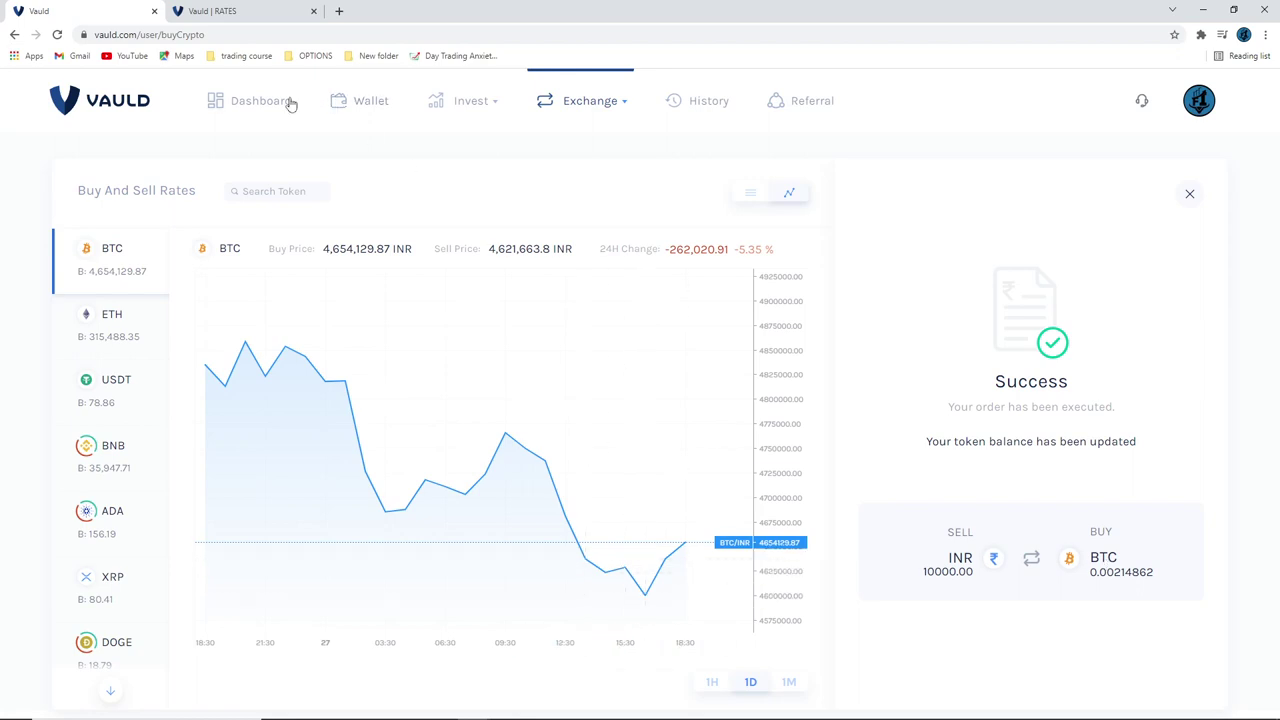
# Compare the dashboard's BTC fixed deposit offer with the BTC savings and fixed deposit rates on the rates page
pyautogui.click(252, 103)
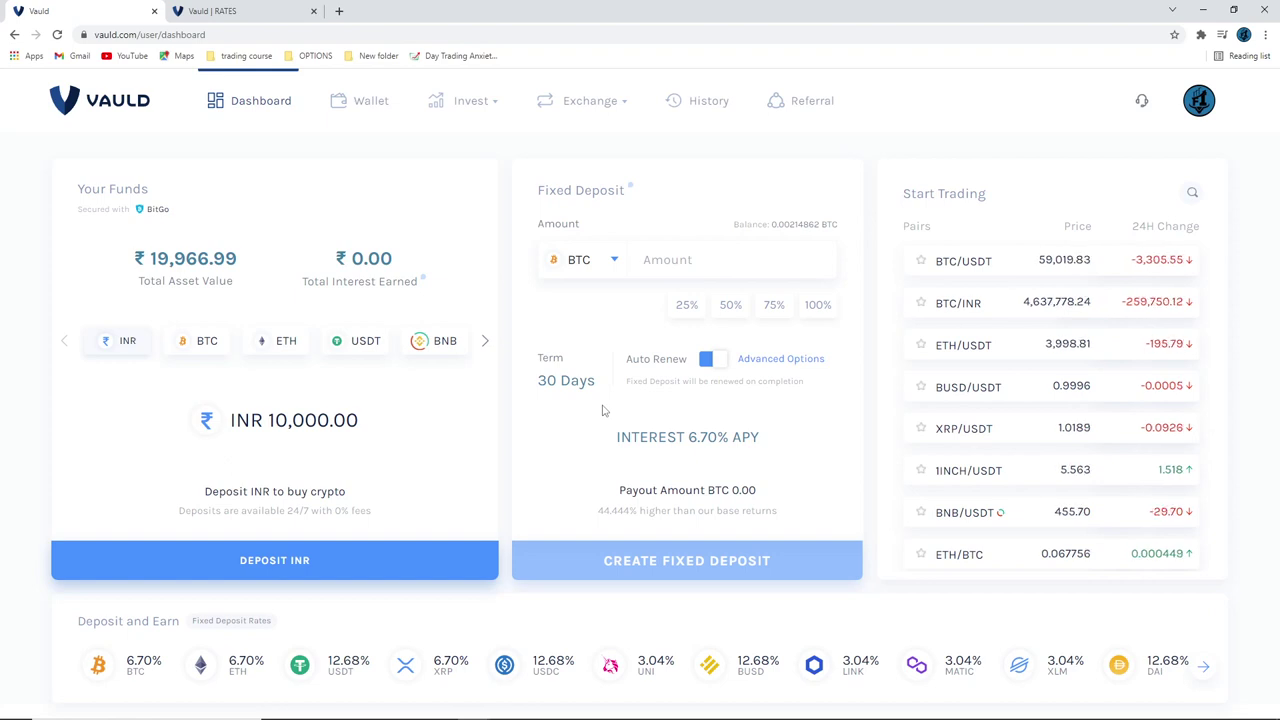
pyautogui.click(240, 11)
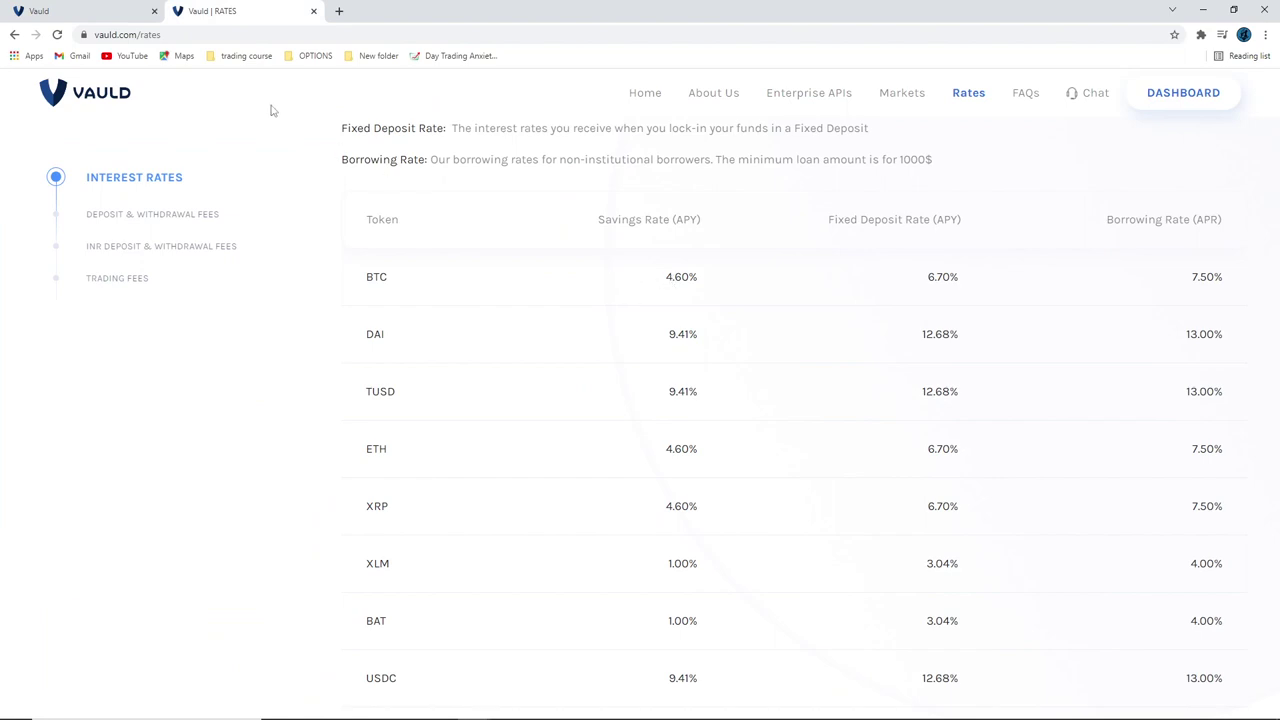
pyautogui.click(104, 8)
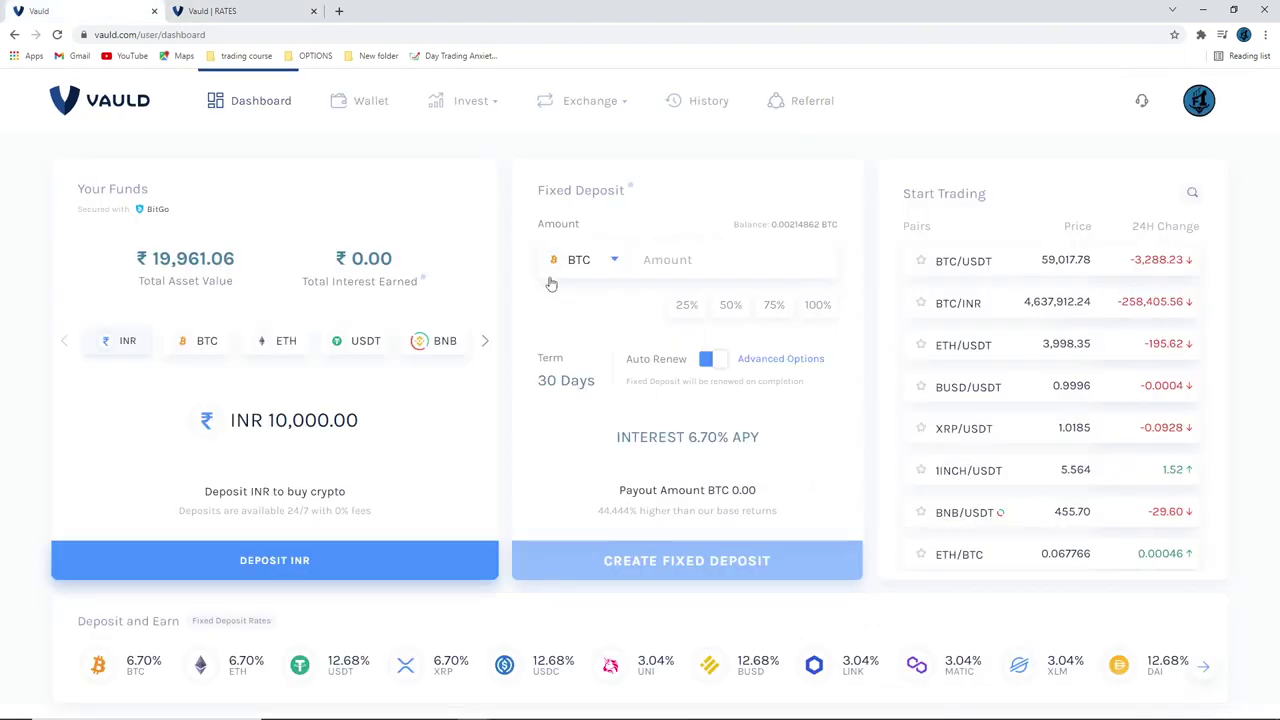
pyautogui.click(255, 7)
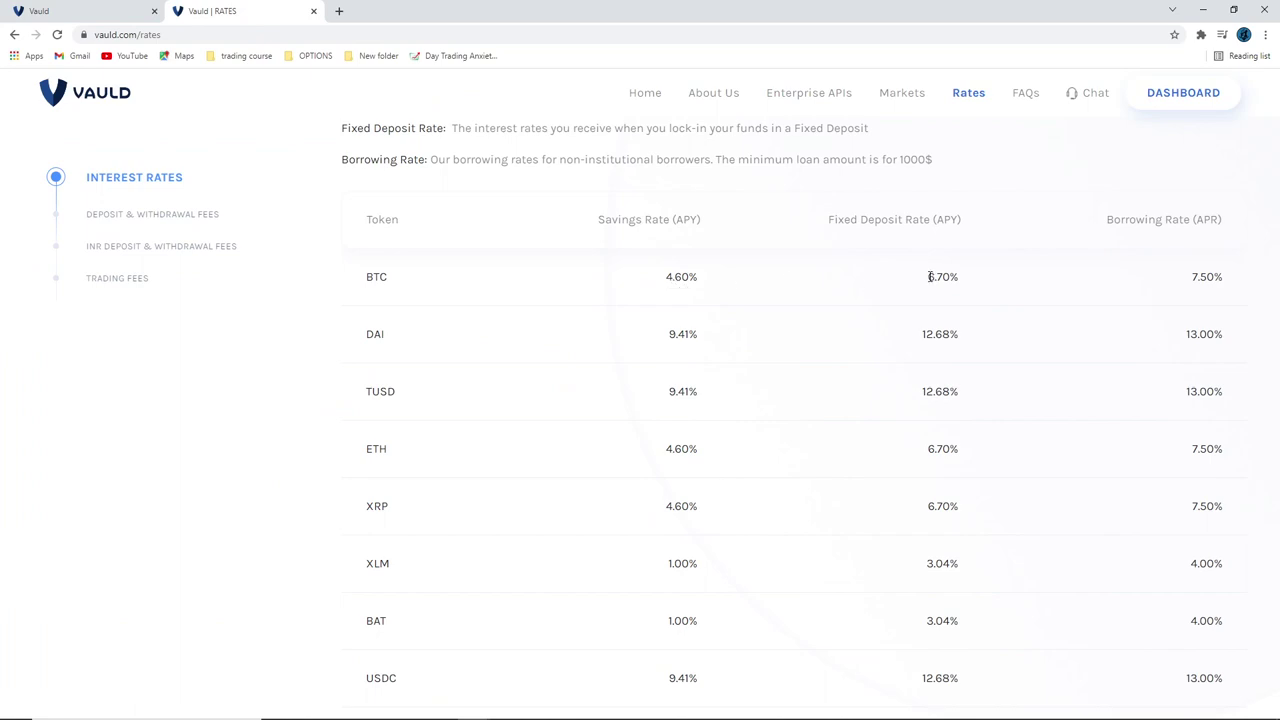
pyautogui.click(119, 9)
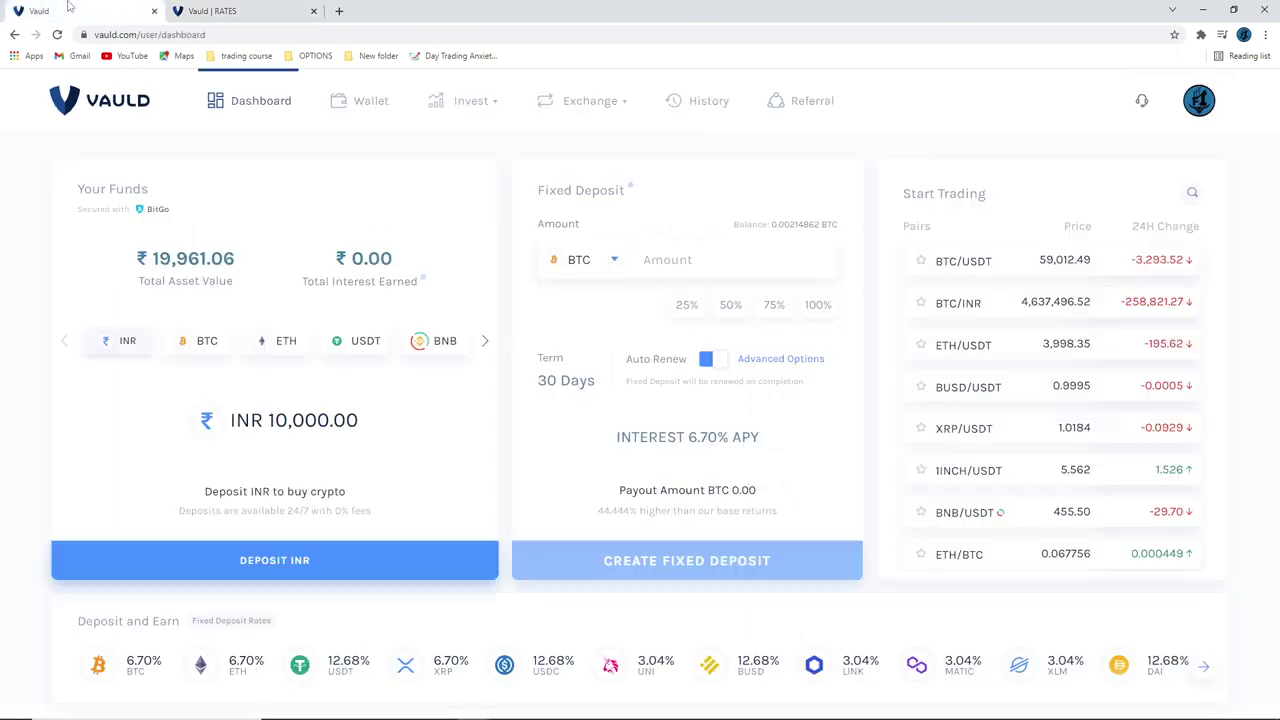
# Create a 30-day BTC fixed deposit using 50% of the BTC balance, 0.00107431 BTC, with Auto Renew turned off
pyautogui.click(729, 307)
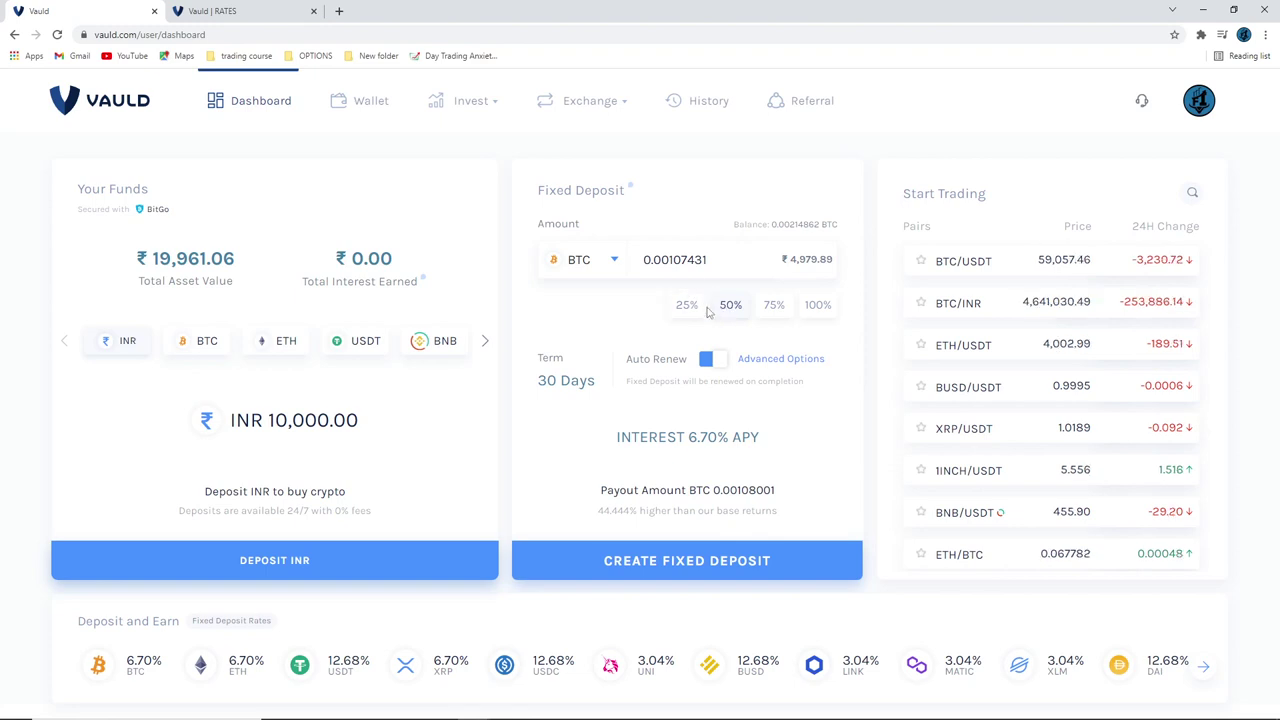
pyautogui.click(707, 362)
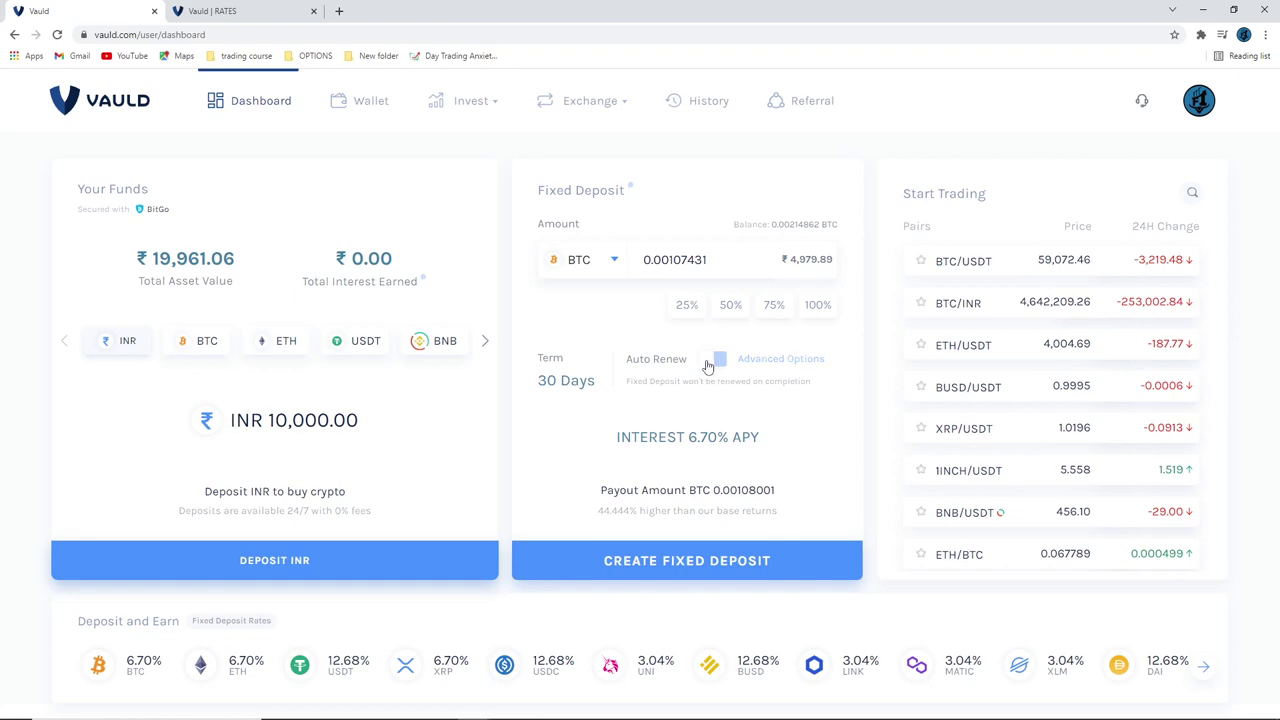
pyautogui.click(680, 563)
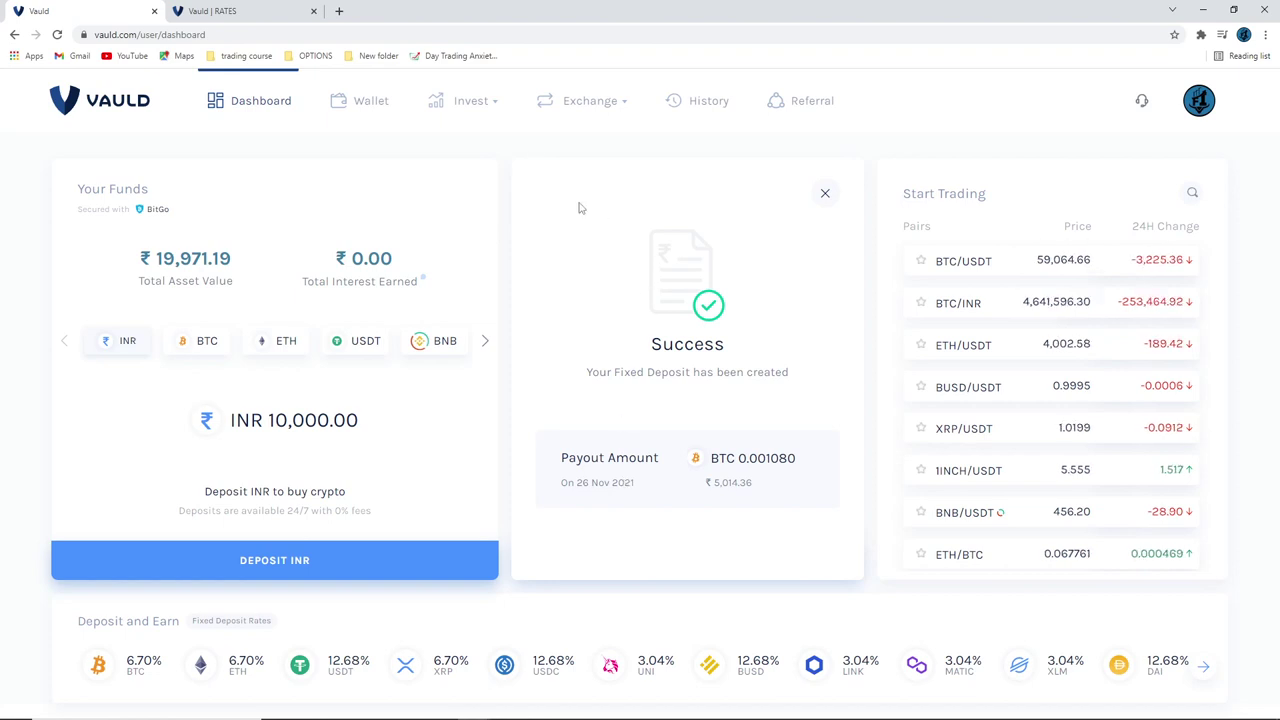
# Check the BTC holdings in the wallet and the new deposit's terms under Active Fixed Deposits
pyautogui.click(371, 108)
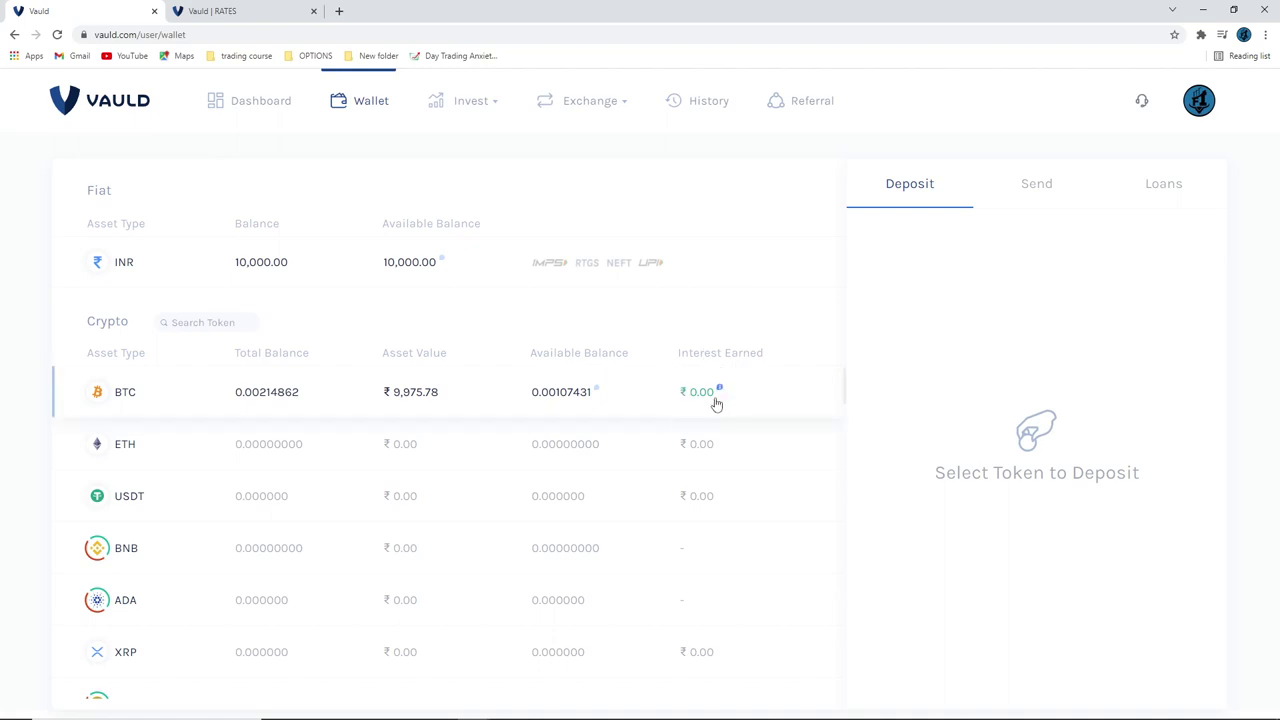
pyautogui.moveTo(491, 104)
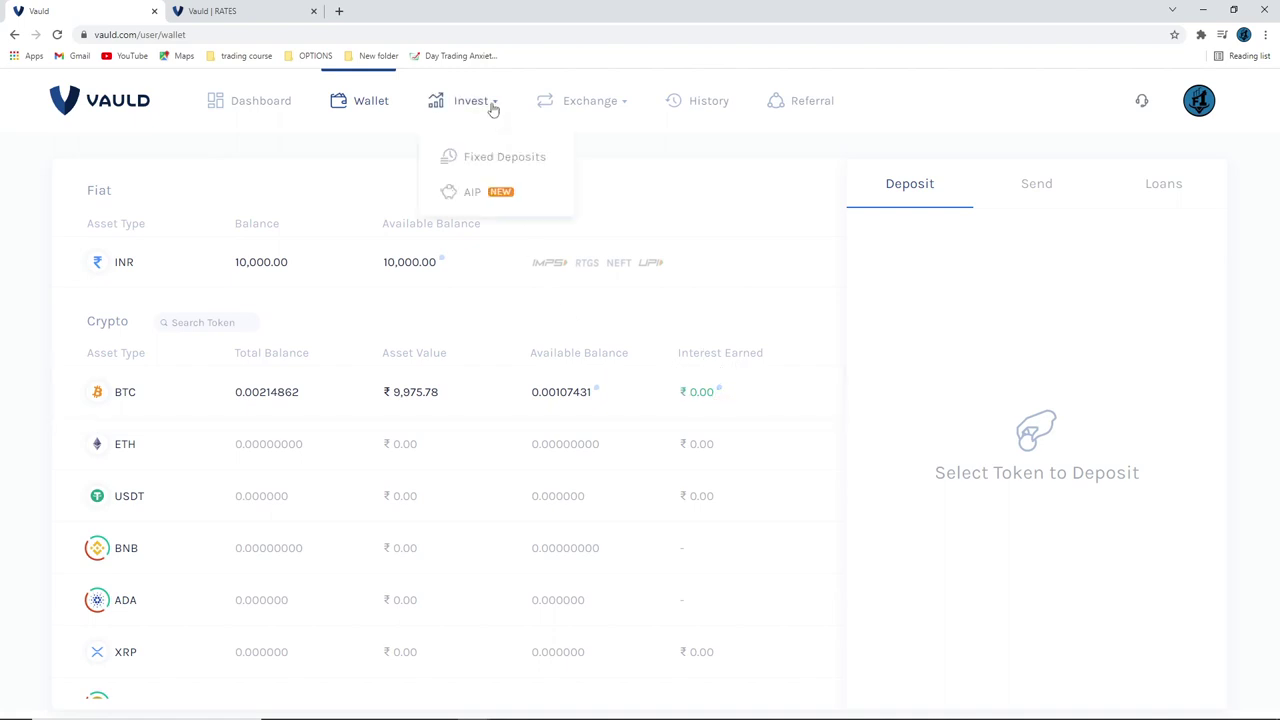
pyautogui.click(501, 163)
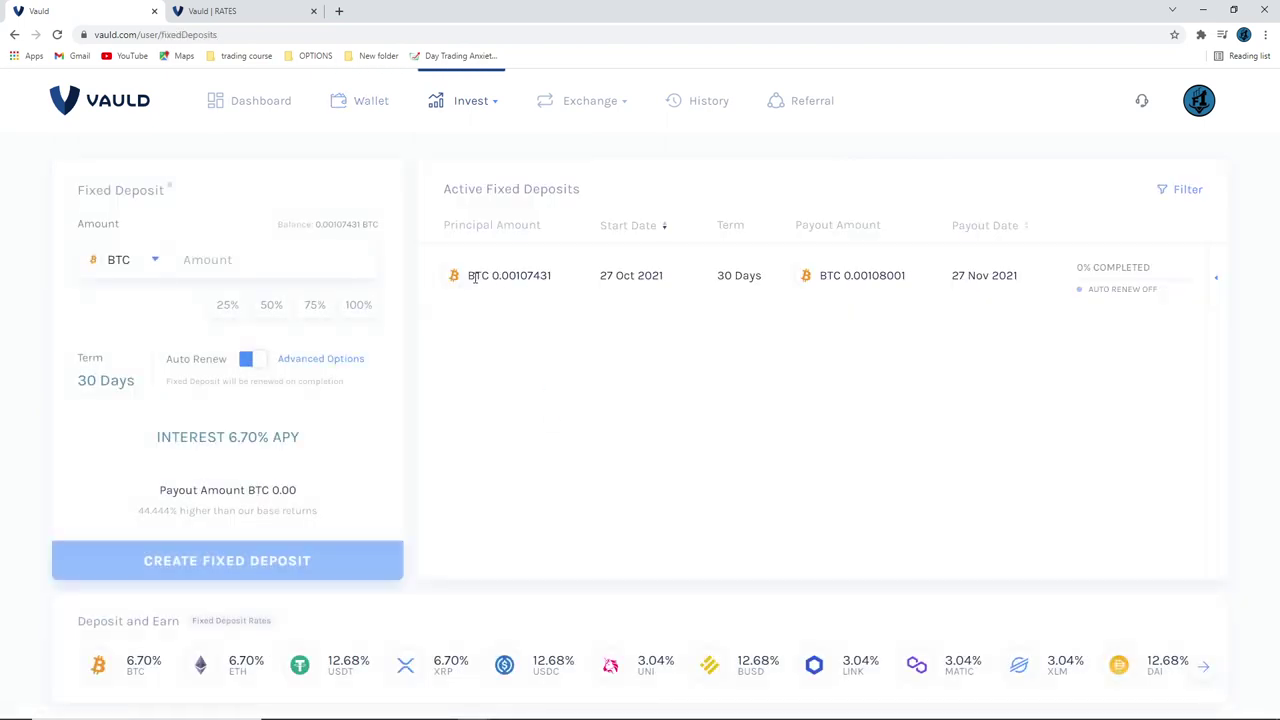
pyautogui.moveTo(475, 278); pyautogui.dragTo(946, 345)
pyautogui.click(944, 354)
# Open the Automatic Investment Plan page and browse its popular baskets
pyautogui.moveTo(613, 97)
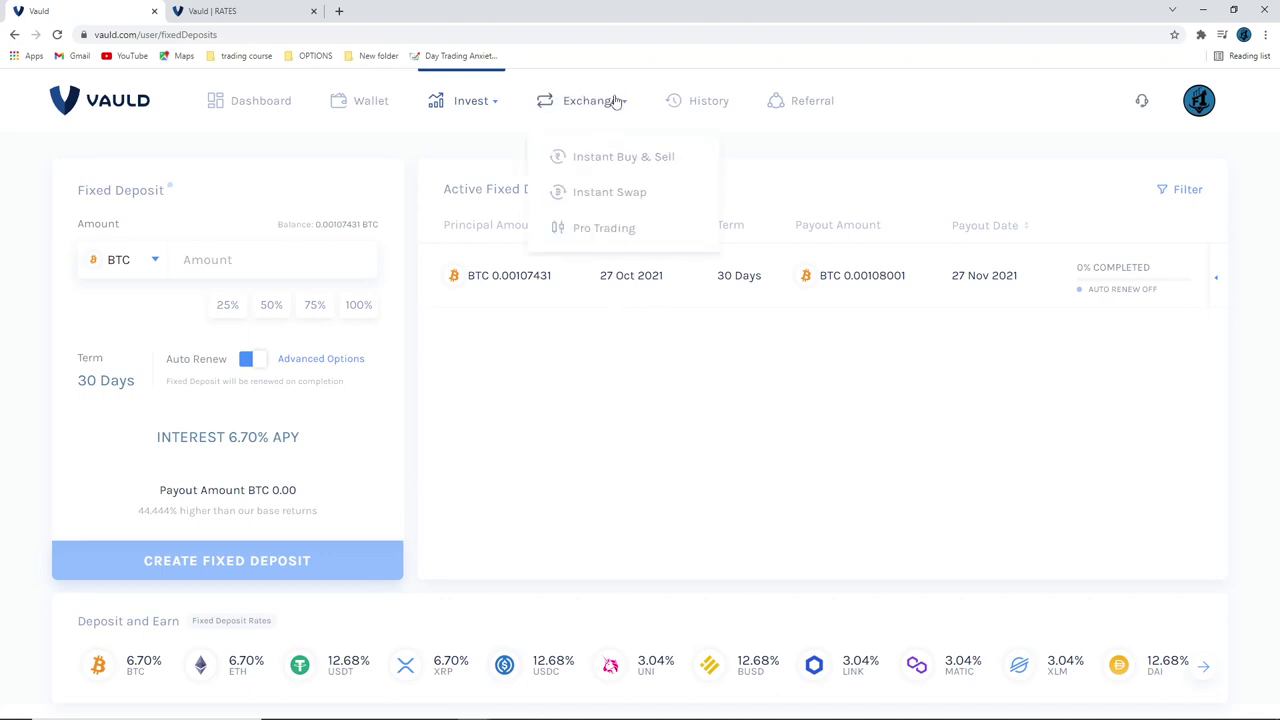
pyautogui.moveTo(481, 109)
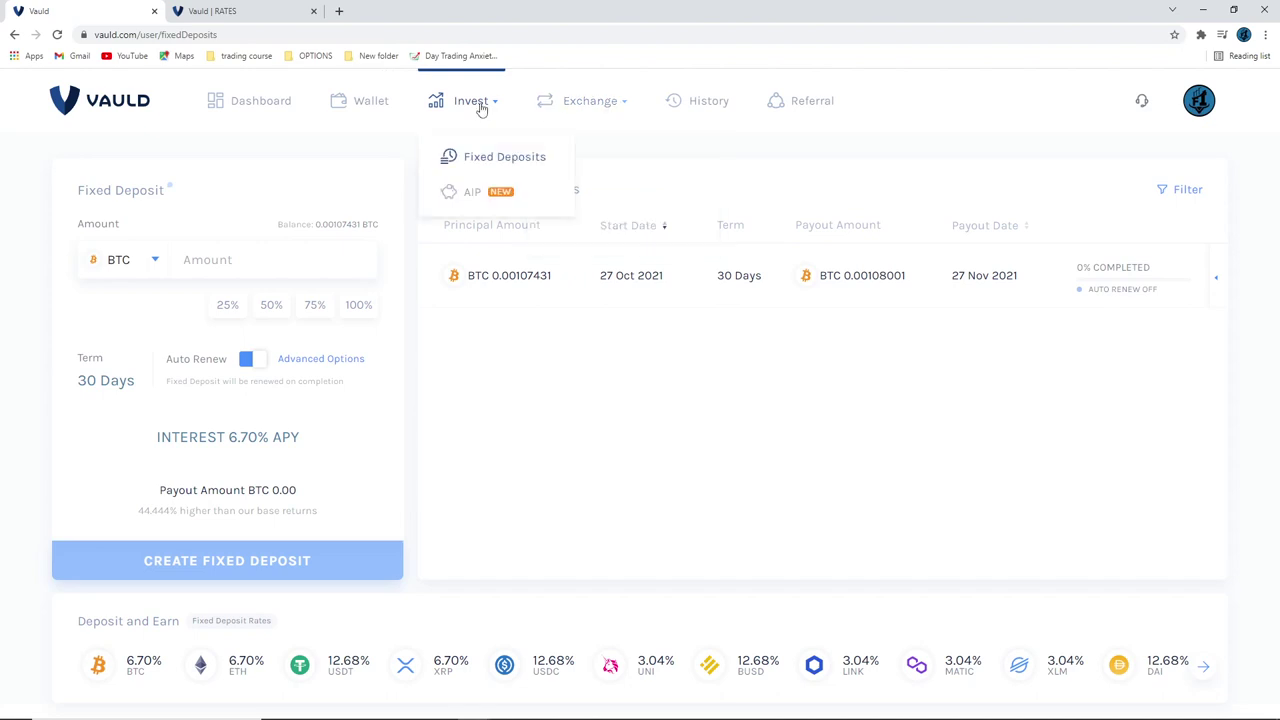
pyautogui.click(477, 195)
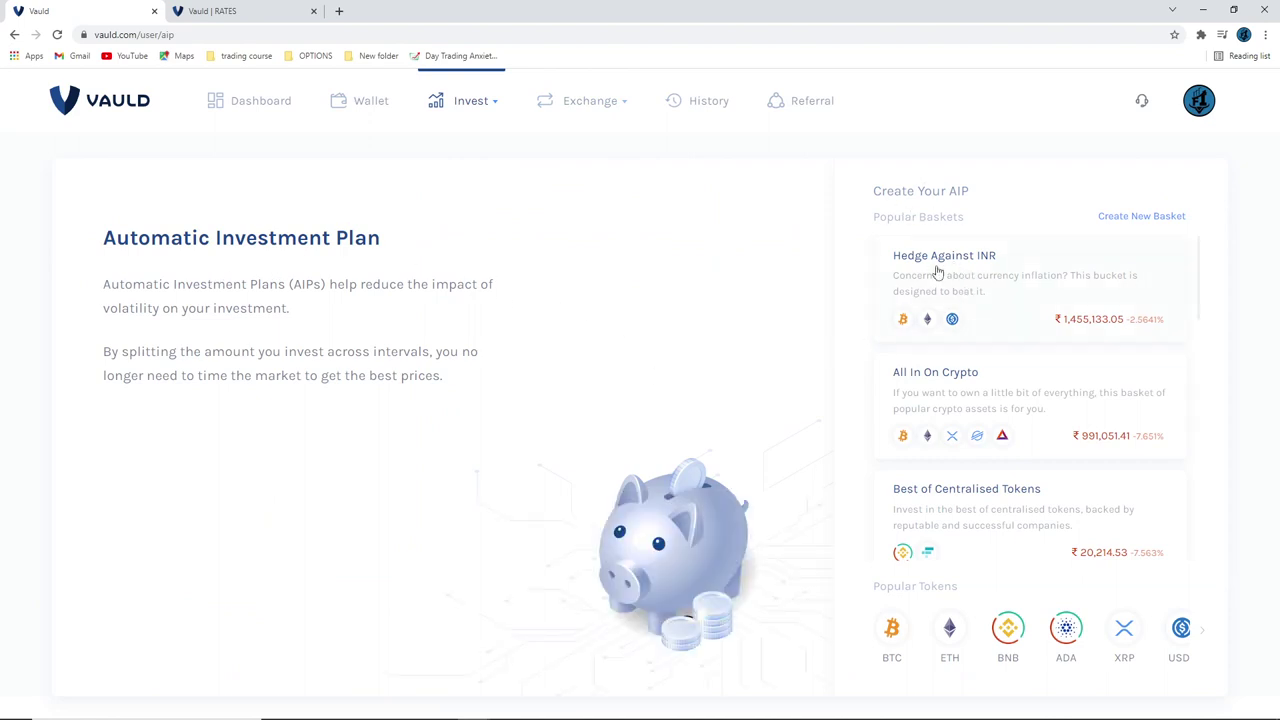
pyautogui.scroll(-6, 952, 318)
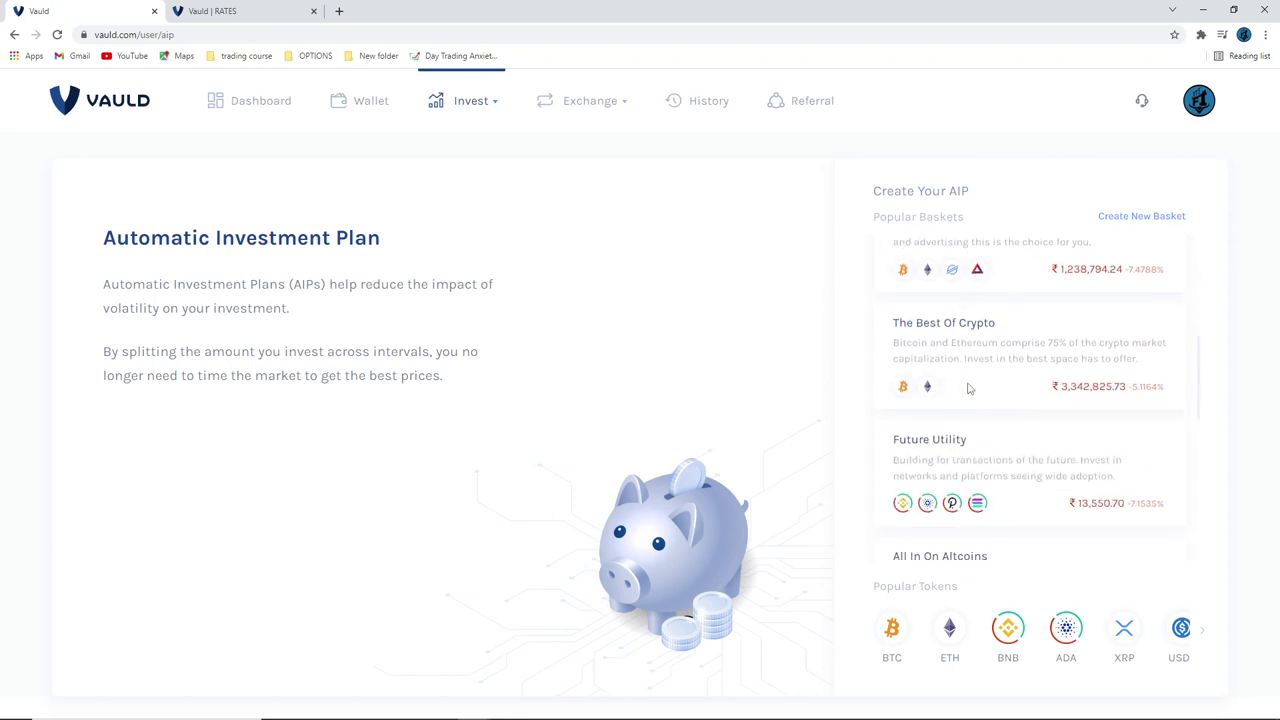
pyautogui.scroll(-4, 968, 390)
pyautogui.scroll(2, 966, 405)
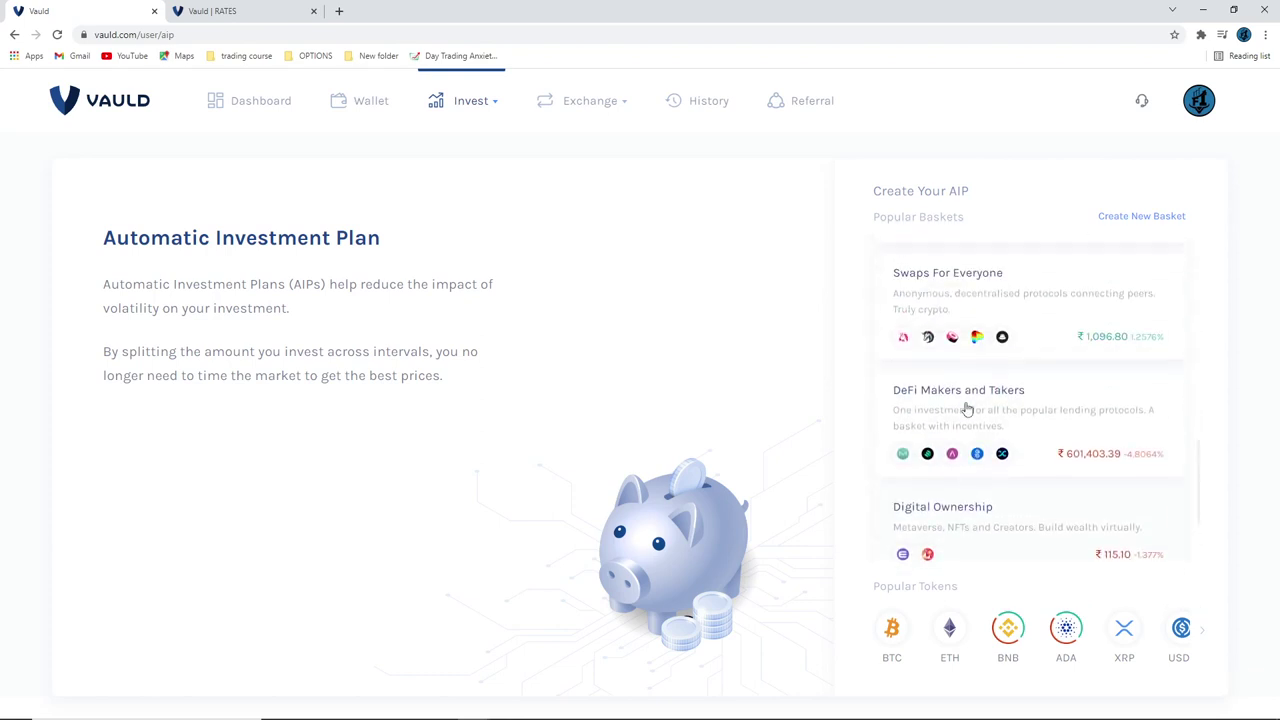
pyautogui.scroll(1, 1000, 382)
pyautogui.scroll(-2, 994, 380)
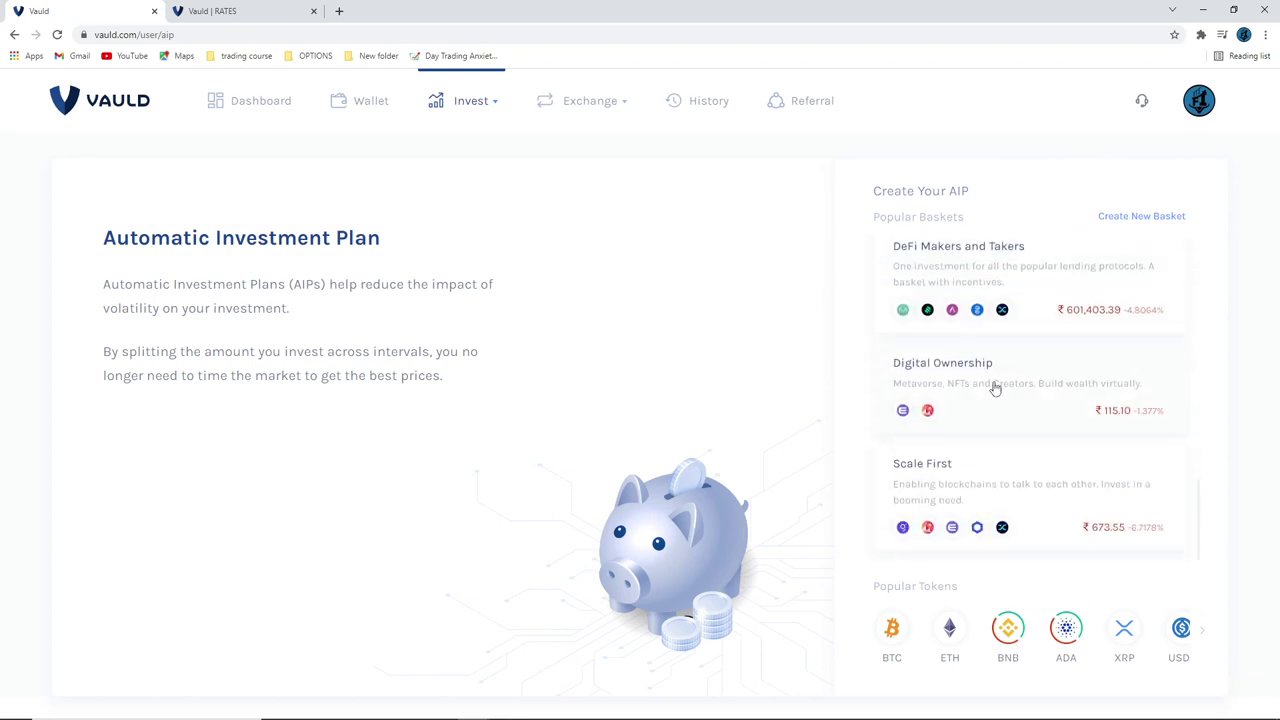
pyautogui.scroll(4, 996, 376)
pyautogui.scroll(5, 998, 360)
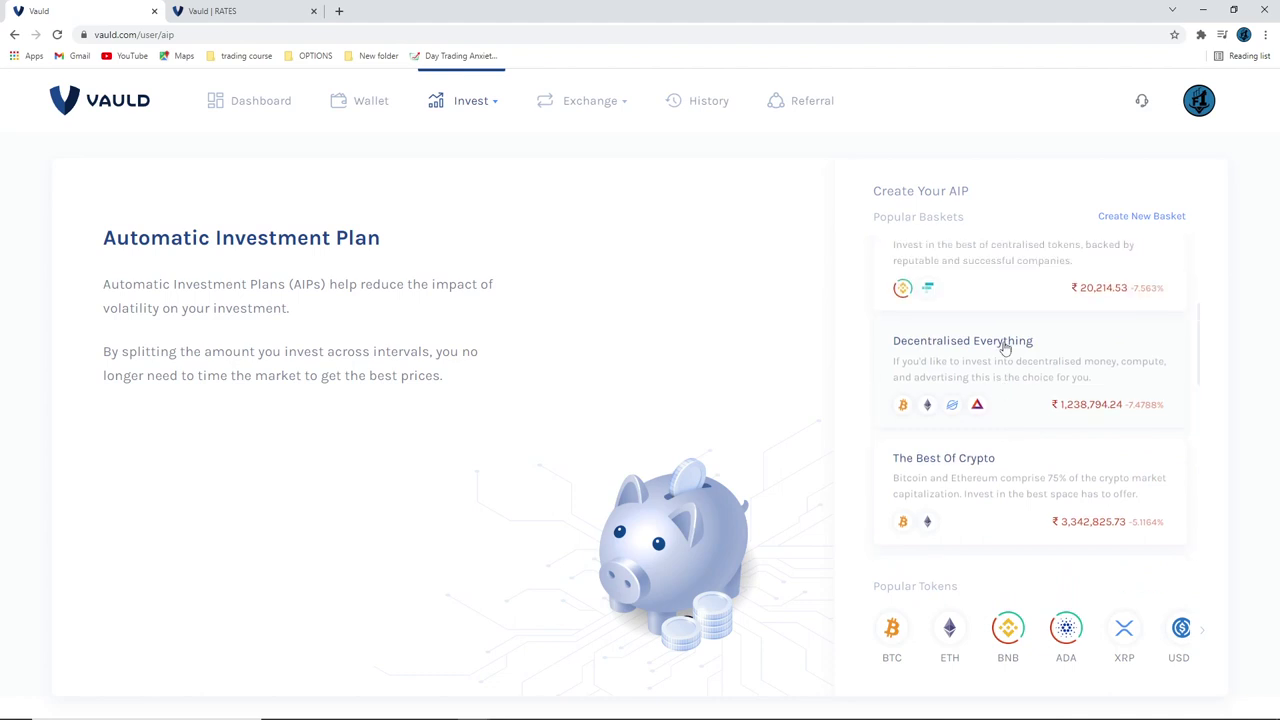
# Start a new AIP basket and add the BTC, ETH, DOT, XLM and MATIC tokens
pyautogui.click(1127, 220)
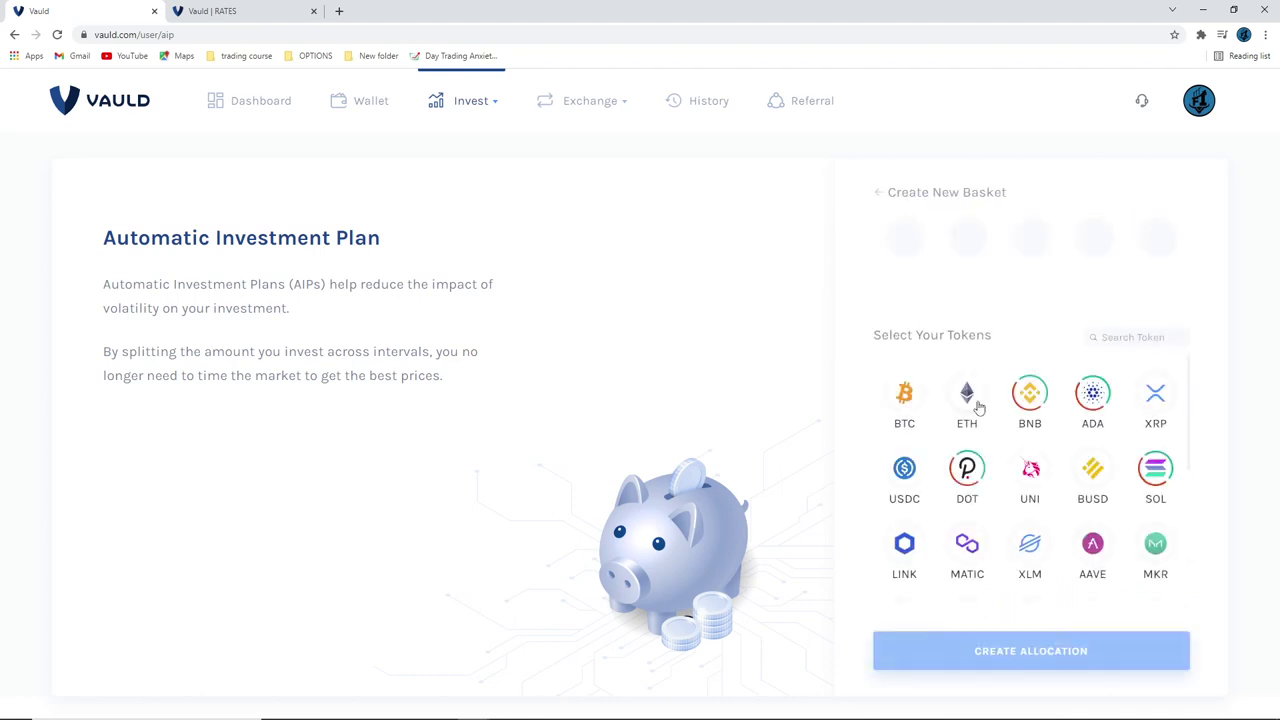
pyautogui.click(906, 396)
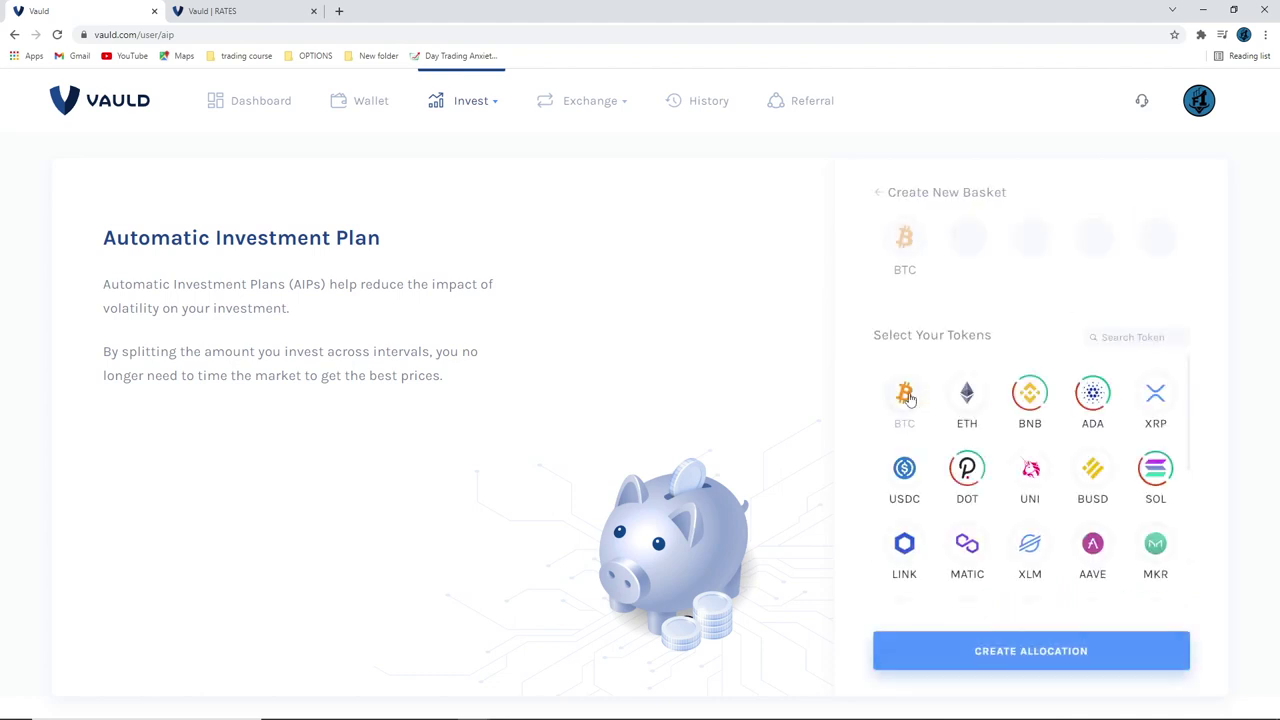
pyautogui.click(967, 405)
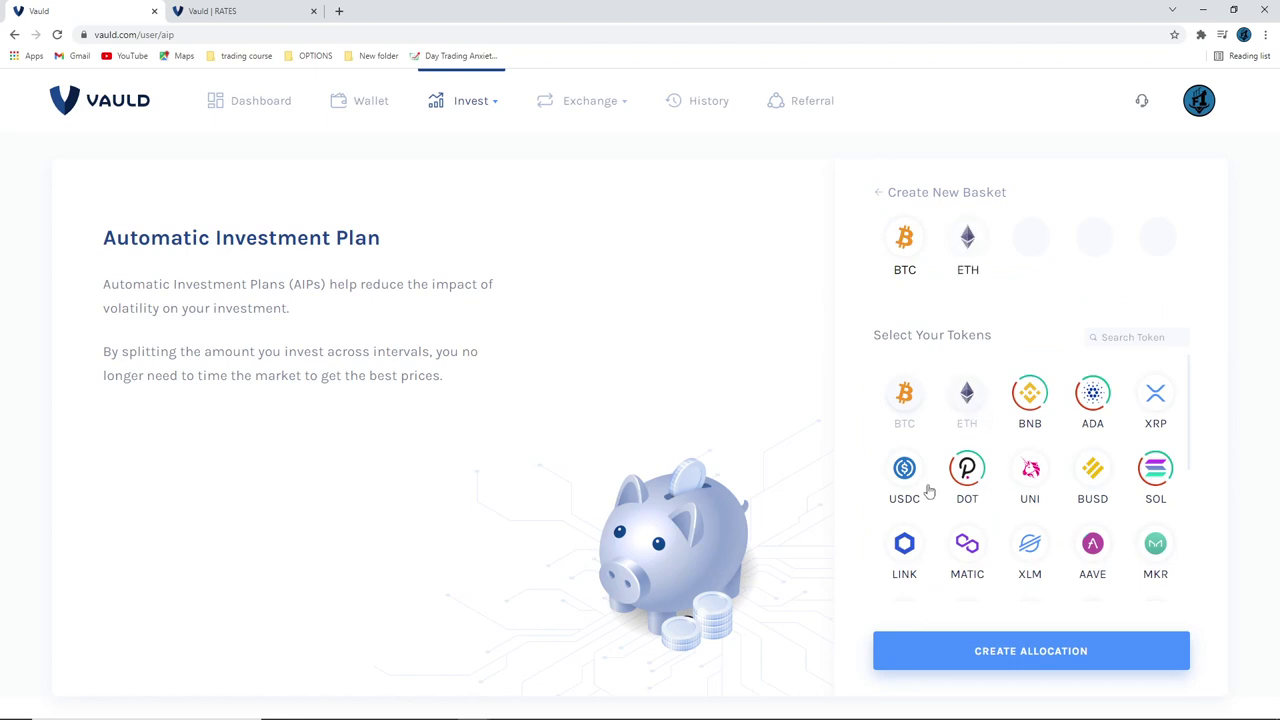
pyautogui.click(967, 467)
pyautogui.click(1030, 545)
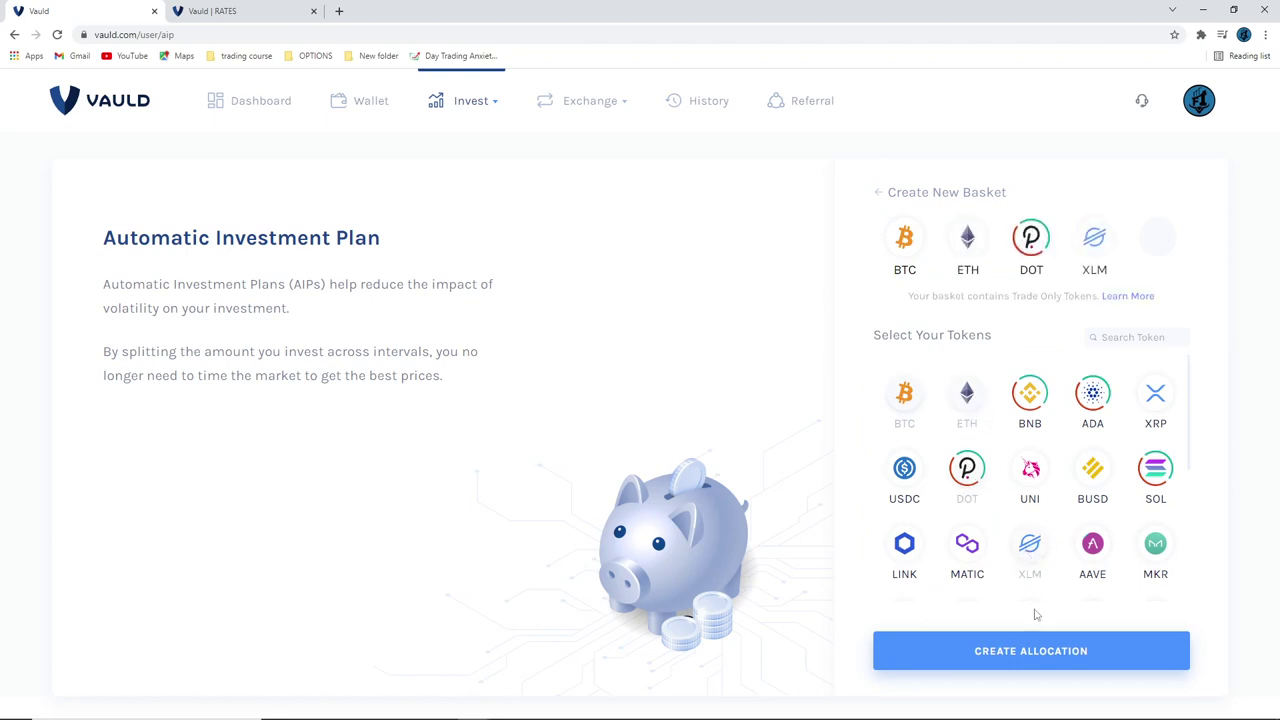
pyautogui.click(962, 552)
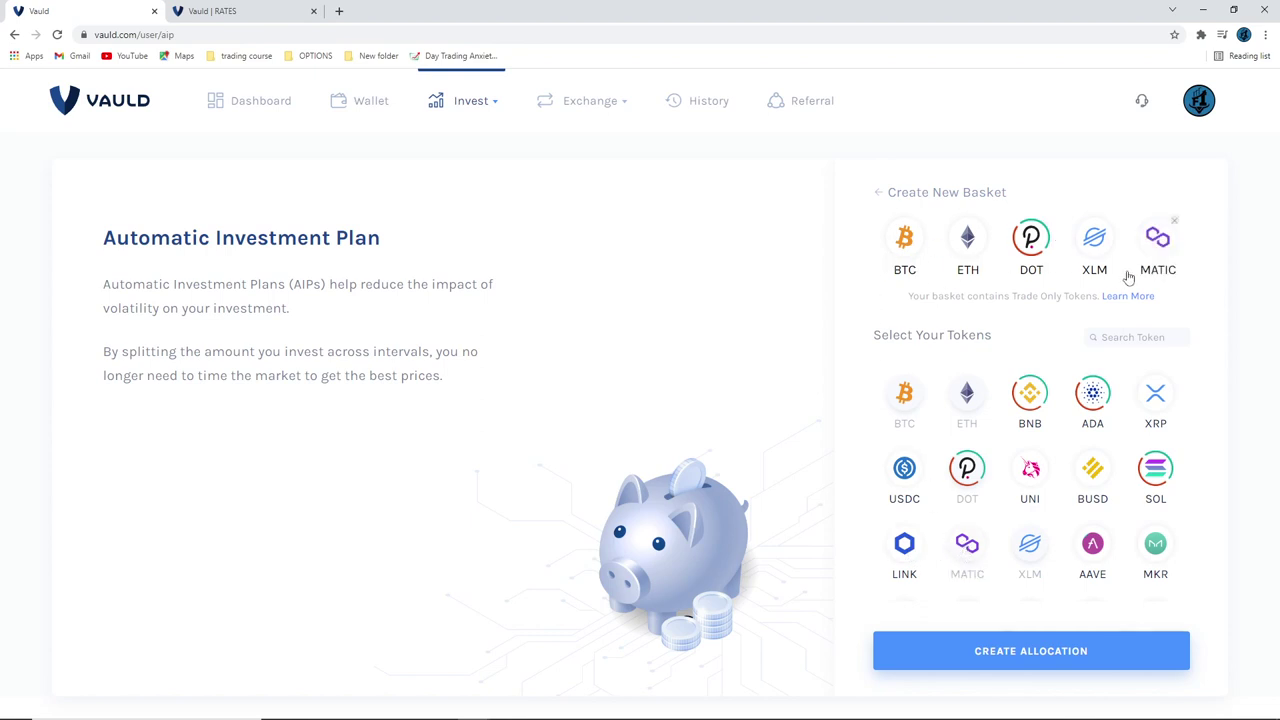
# Allocate 20% of the basket to each token and accept the Trade Only Tokens notice, opting not to show it again
pyautogui.click(1014, 653)
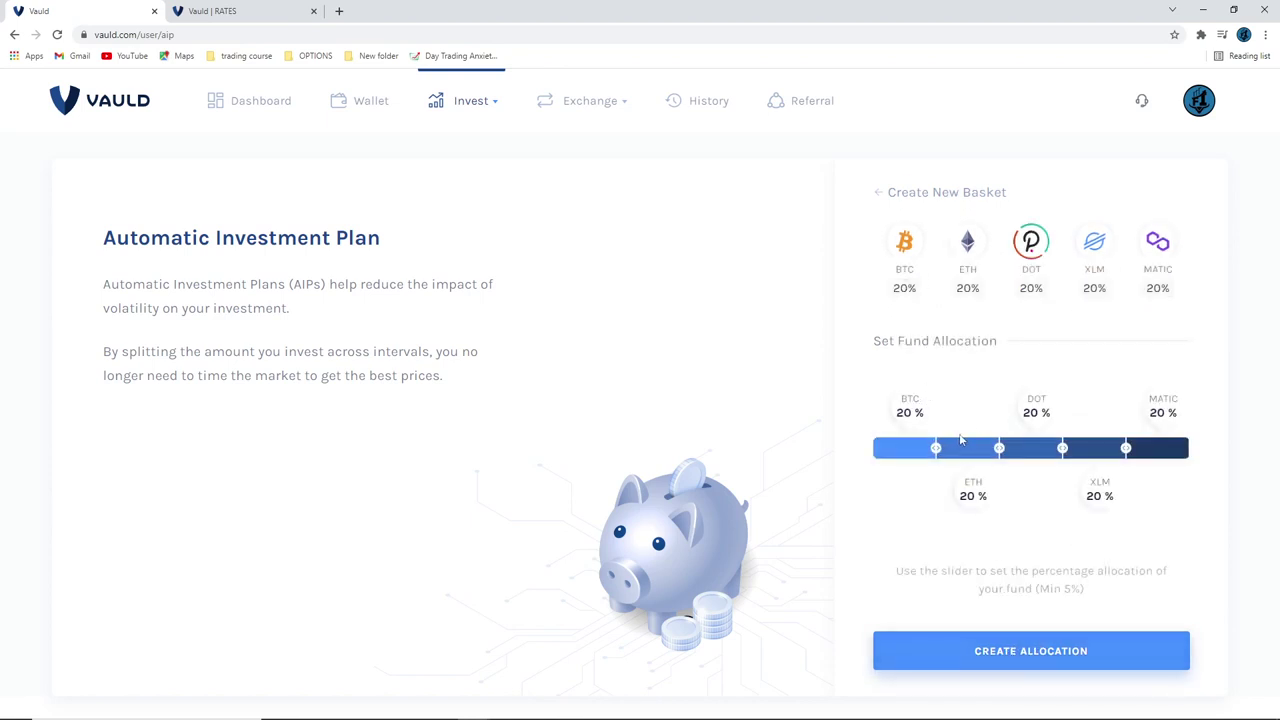
pyautogui.click(982, 651)
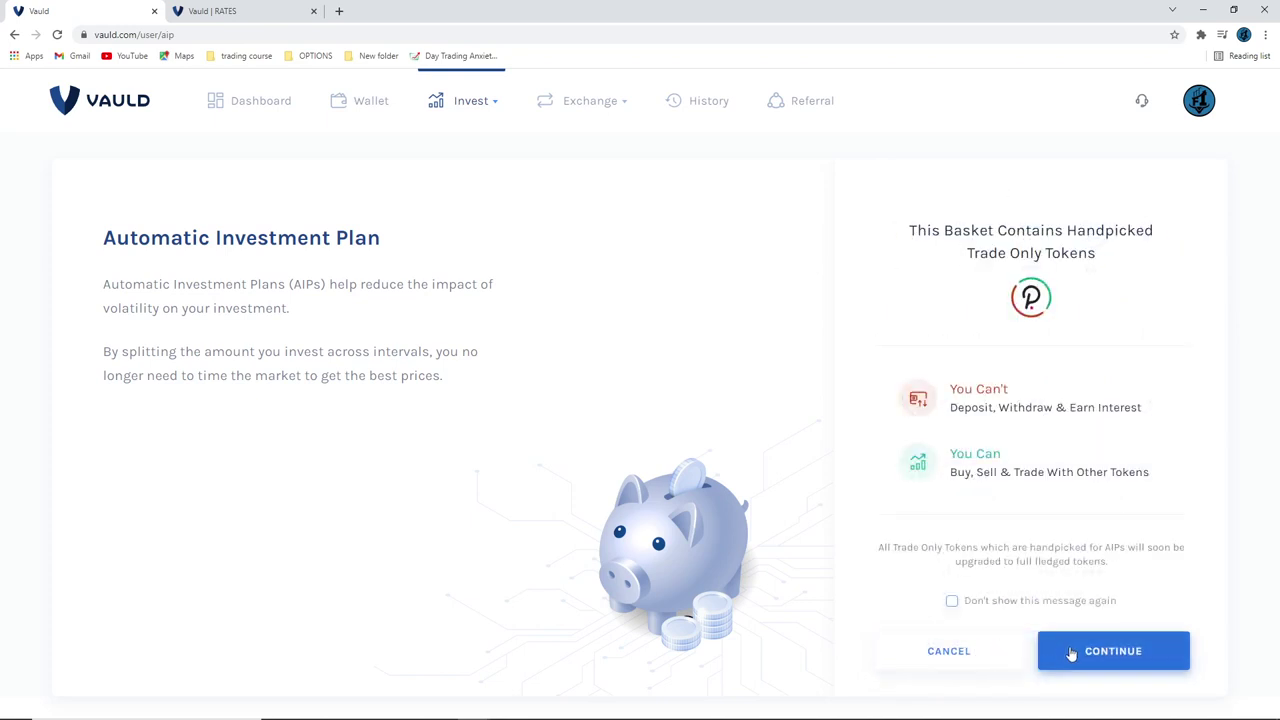
pyautogui.click(951, 600)
pyautogui.click(1100, 648)
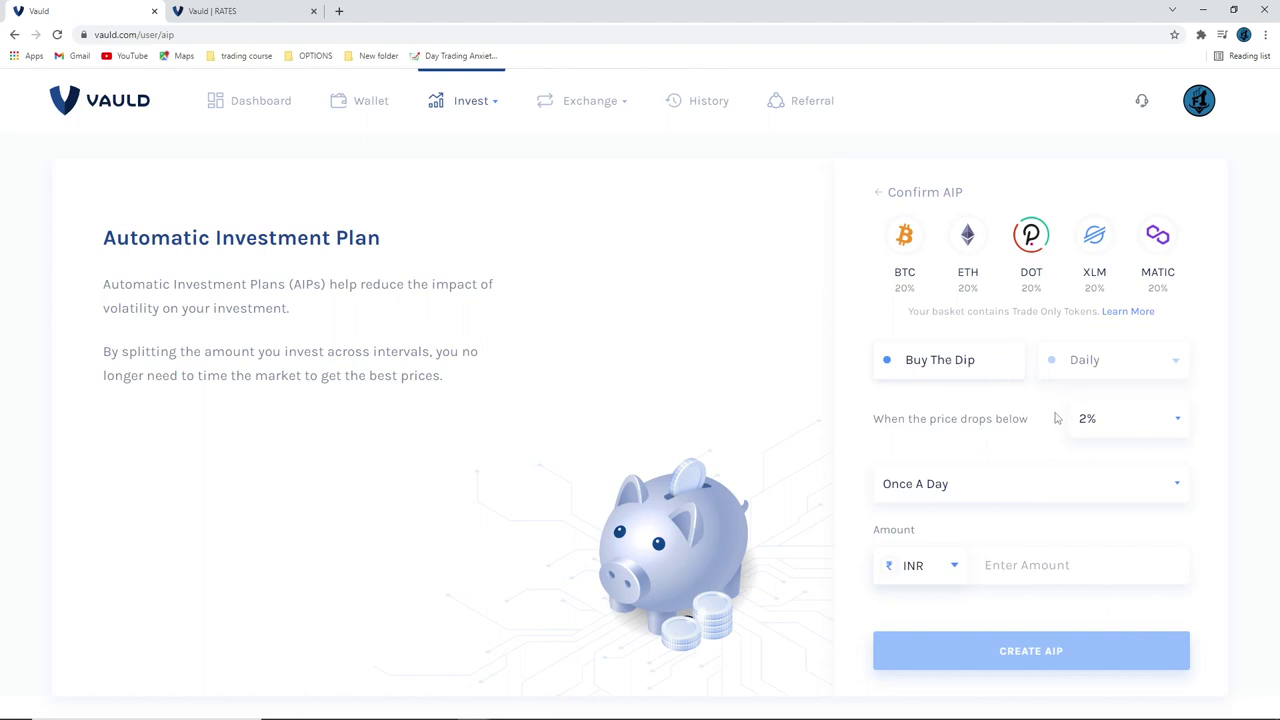
# Set the Buy The Dip plan to invest when the price drops below 5%, keeping the frequency at Once A Day
pyautogui.click(1114, 427)
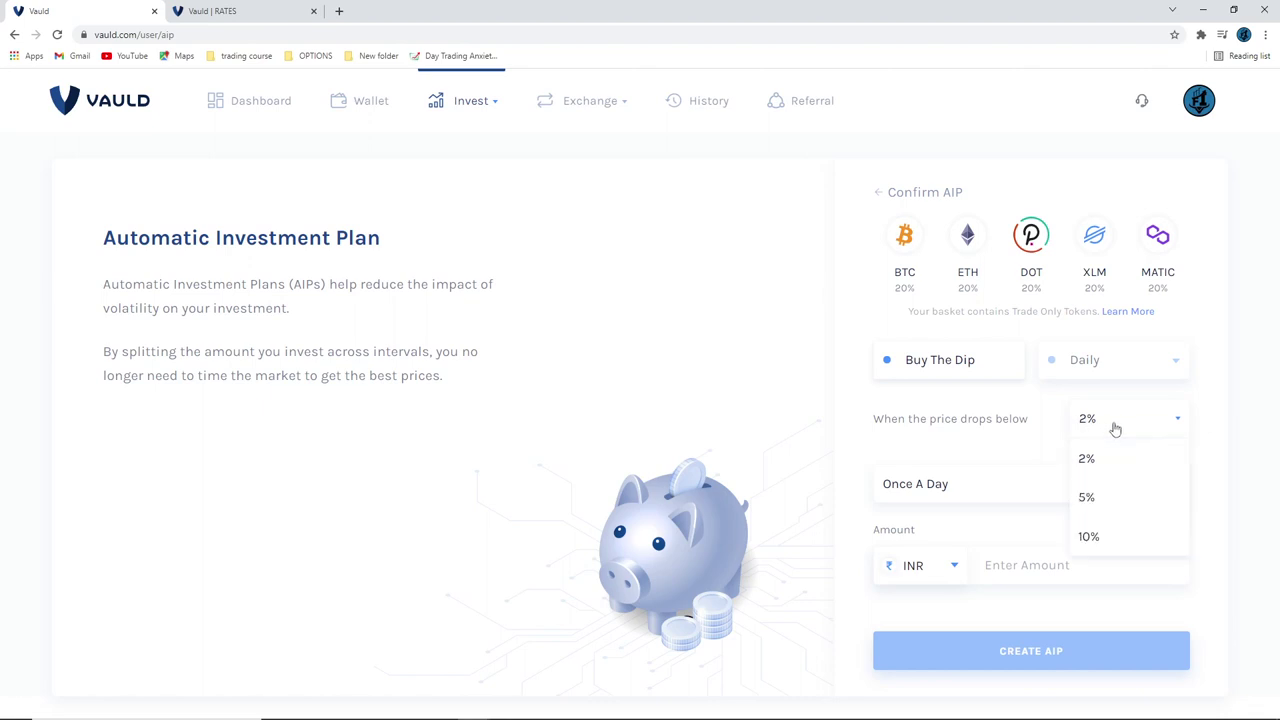
pyautogui.click(1098, 500)
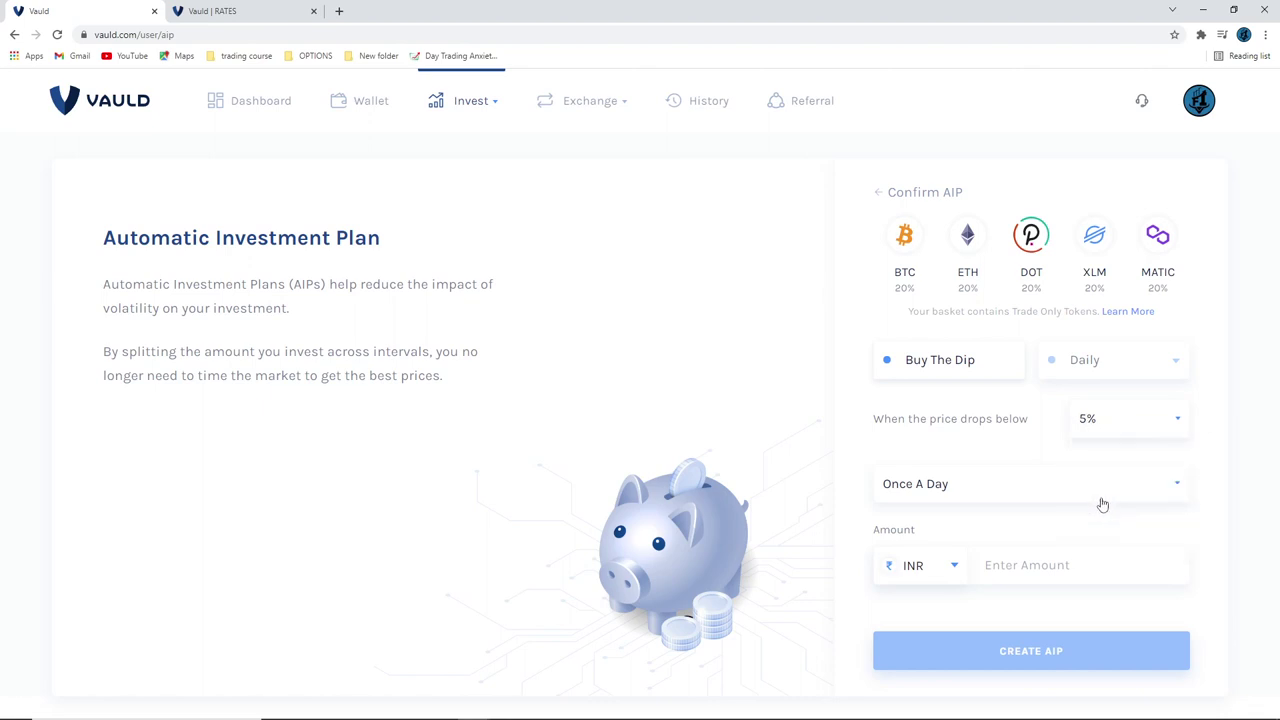
pyautogui.click(1090, 500)
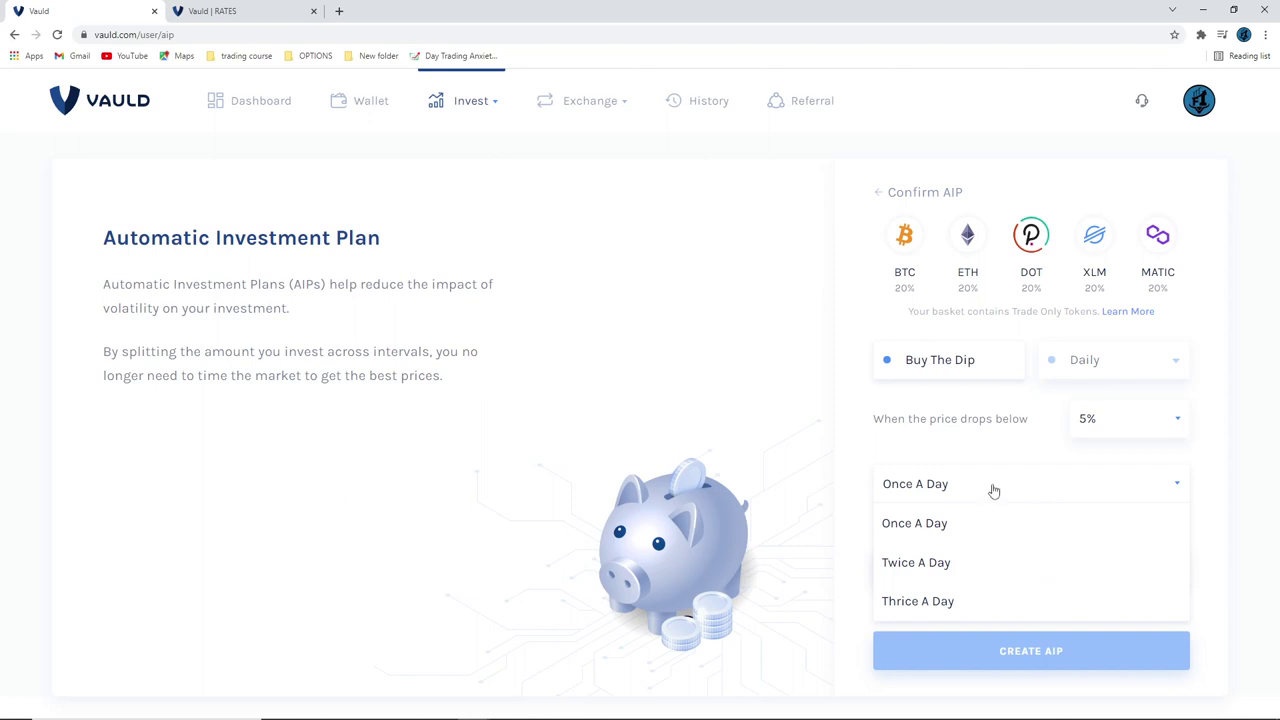
pyautogui.click(801, 461)
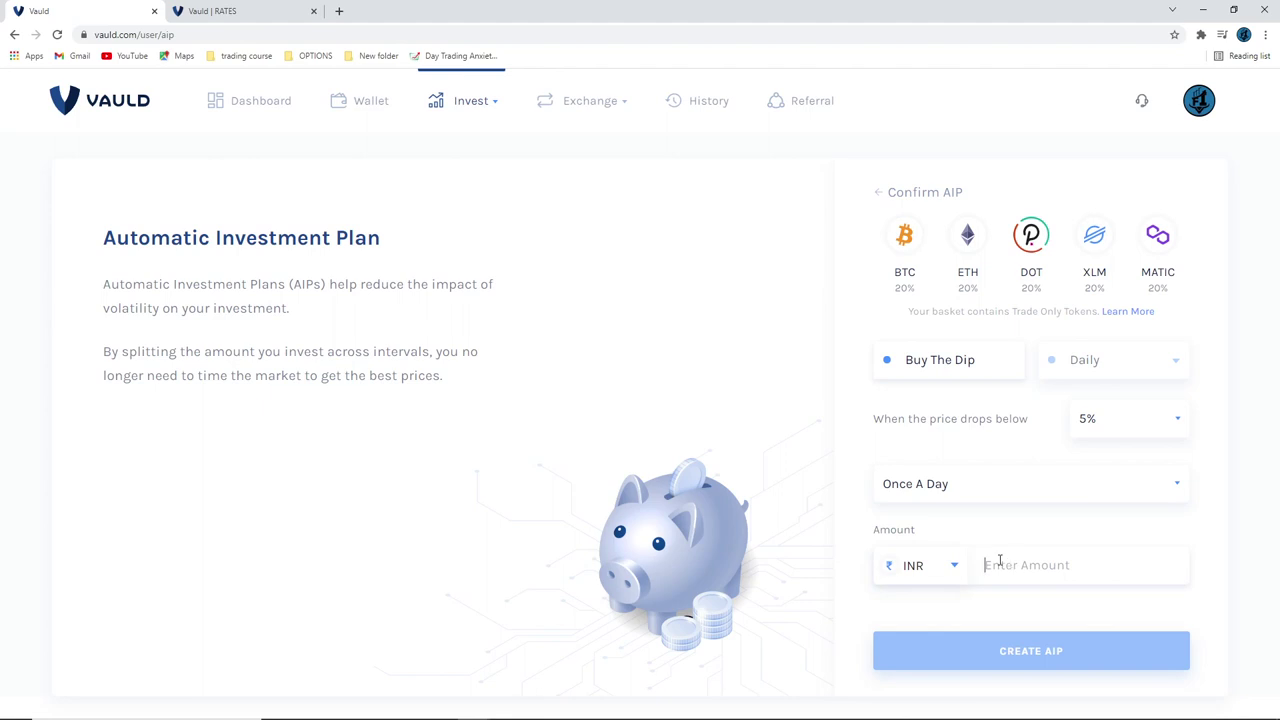
# Set the Buy The Dip investment amount to 6000 INR
pyautogui.write('1000')
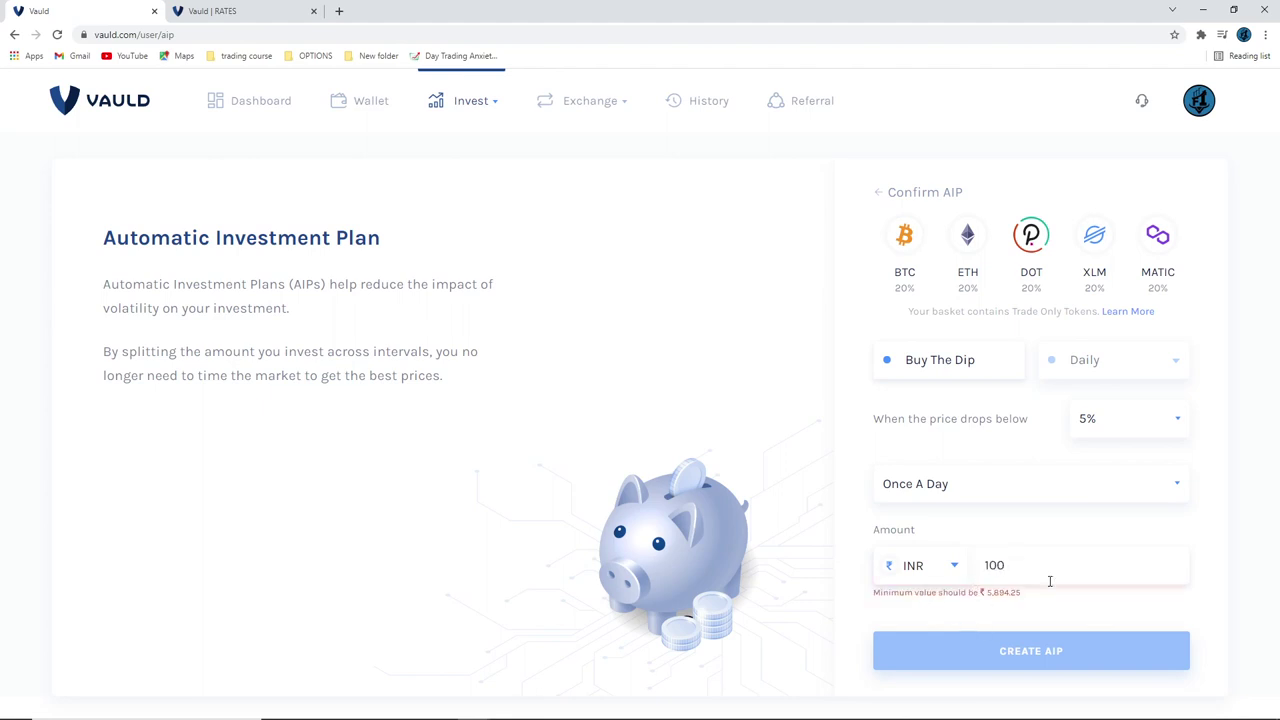
pyautogui.press('BackSpace')
pyautogui.press('BackSpace')
pyautogui.press('BackSpace')
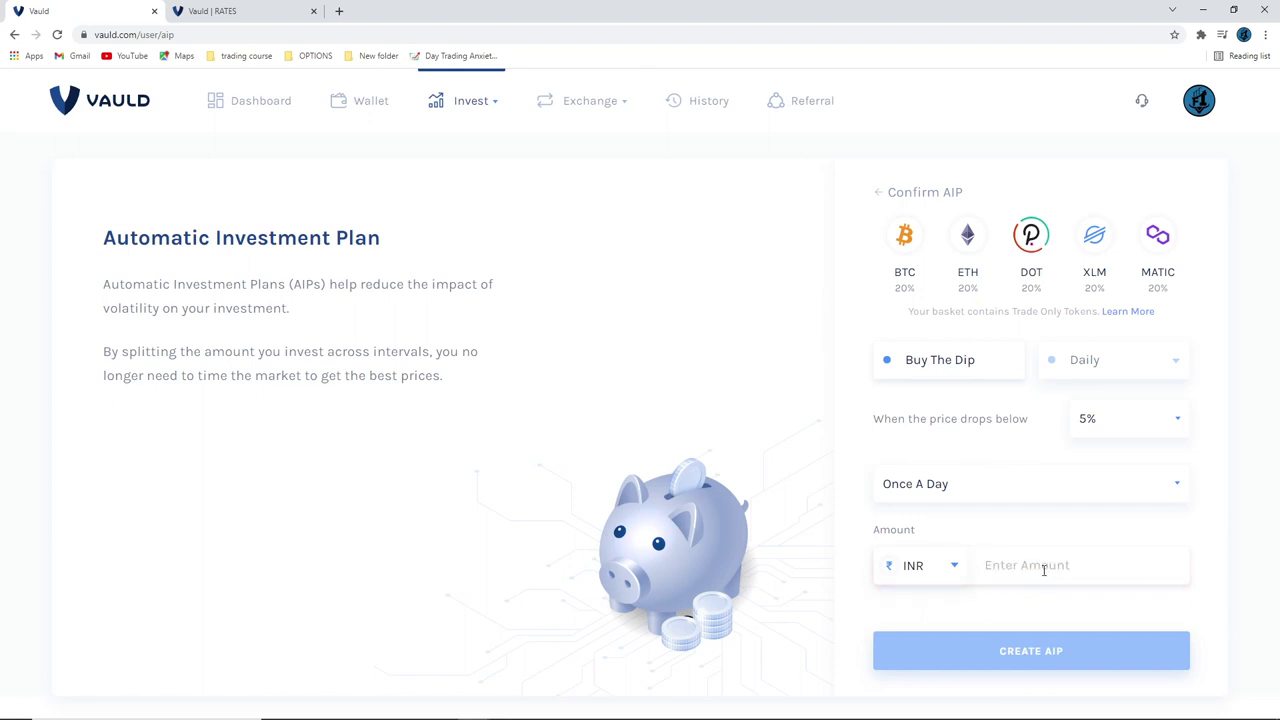
pyautogui.write('6000')
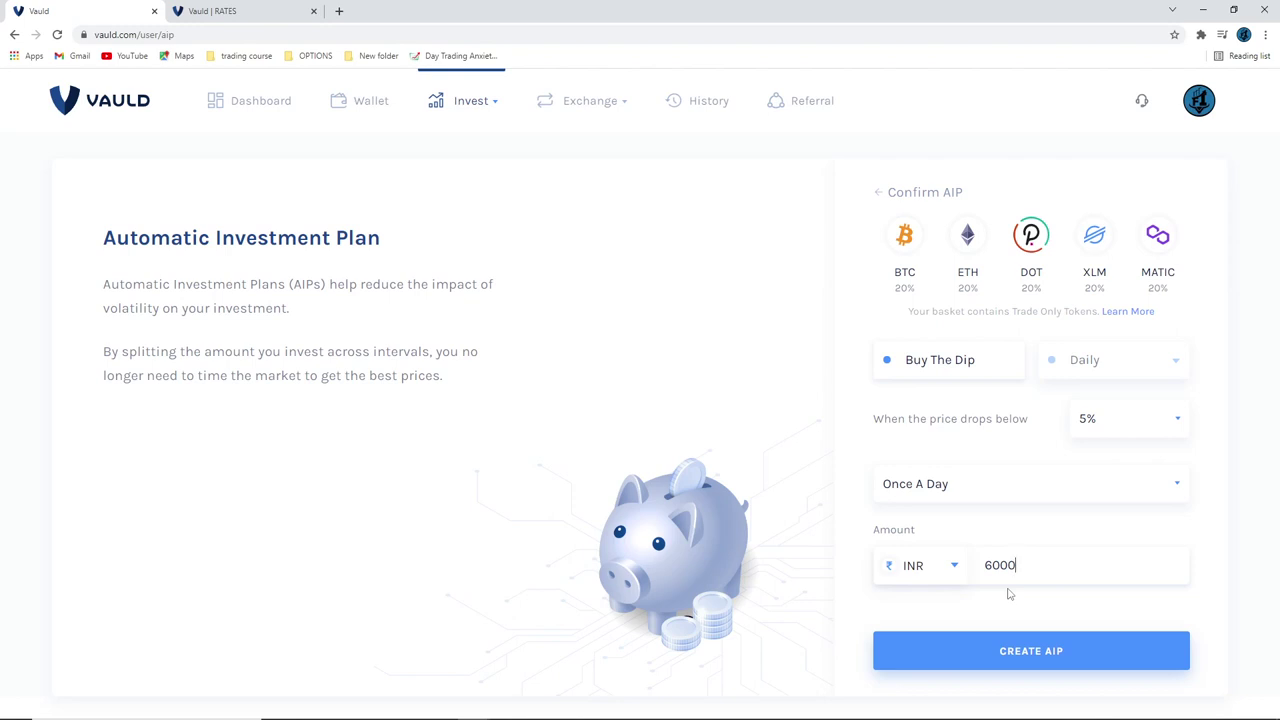
# Switch the plan to Daily investing with a 1 Month duration and set the amount to 160 INR
pyautogui.click(1086, 366)
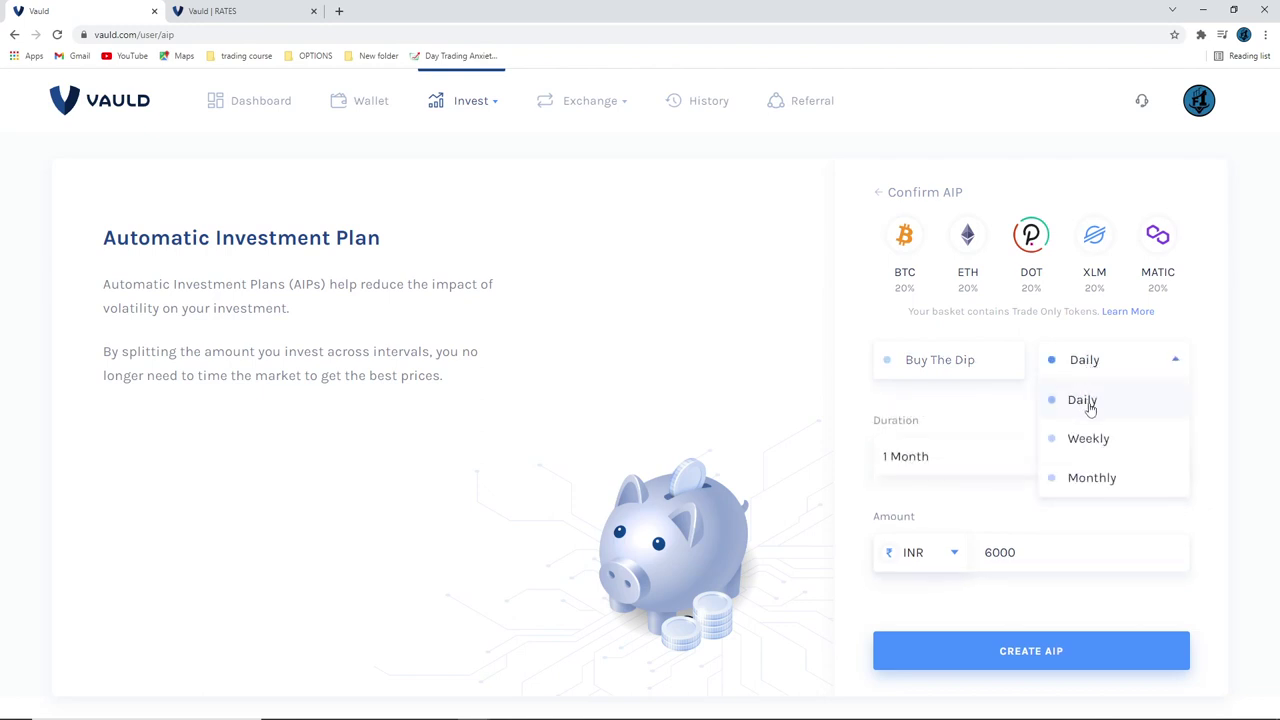
pyautogui.click(1090, 408)
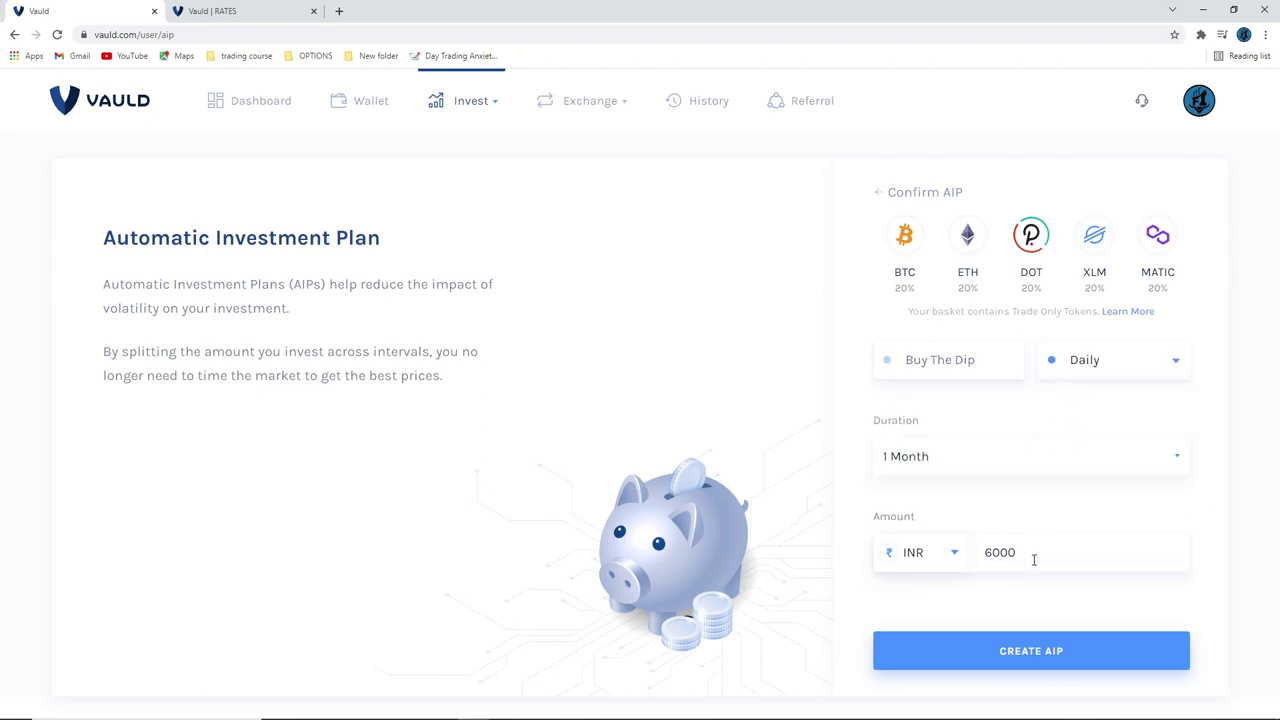
pyautogui.moveTo(1034, 560); pyautogui.dragTo(984, 554)
pyautogui.press('BackSpace')
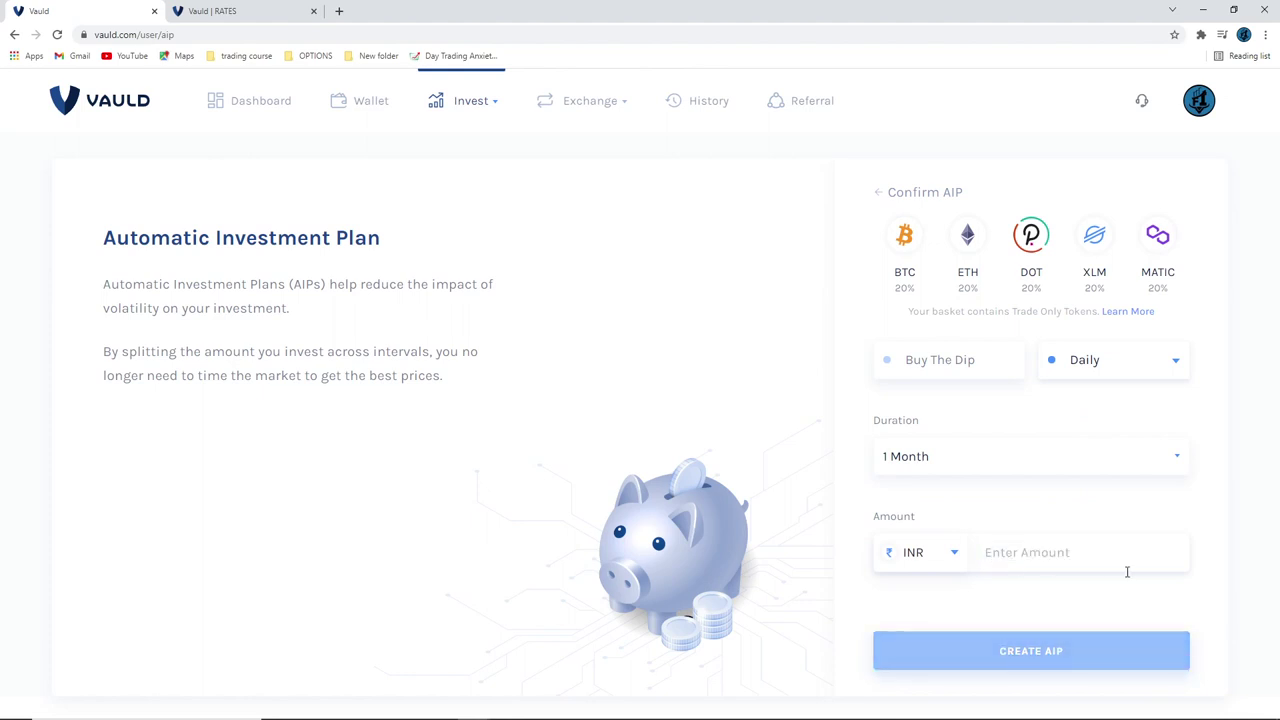
pyautogui.write('1')
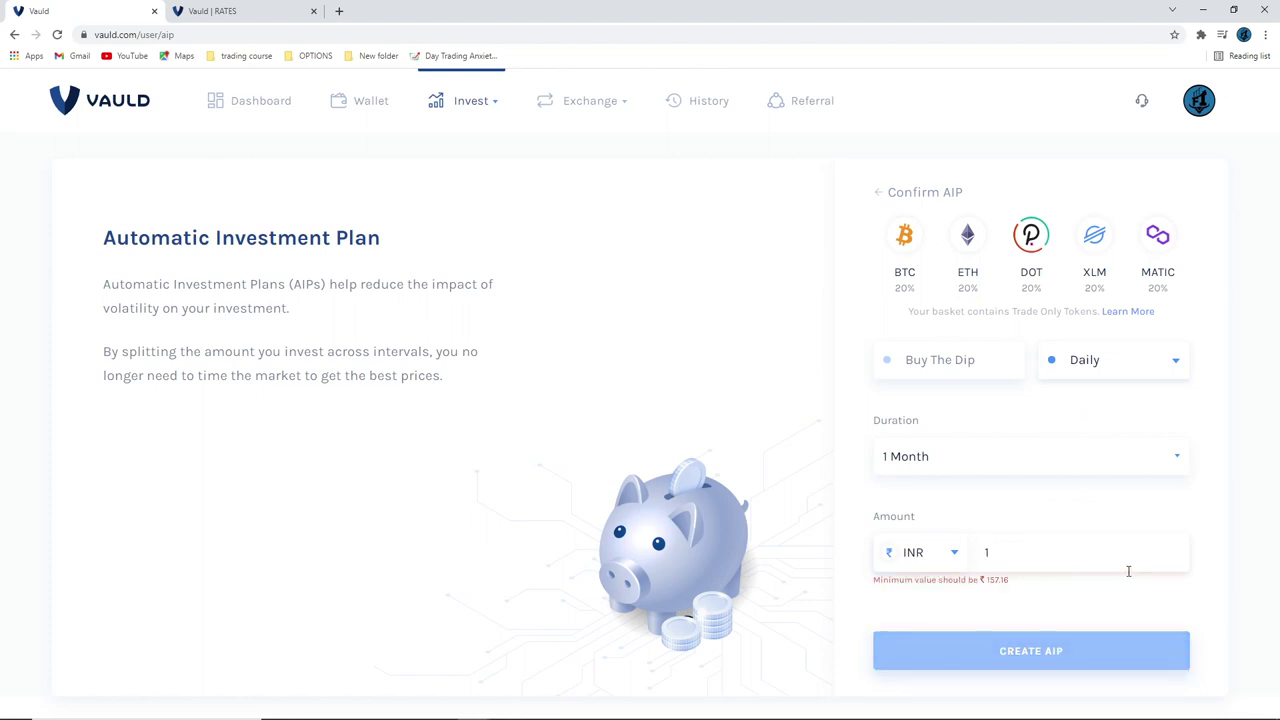
pyautogui.write('50')
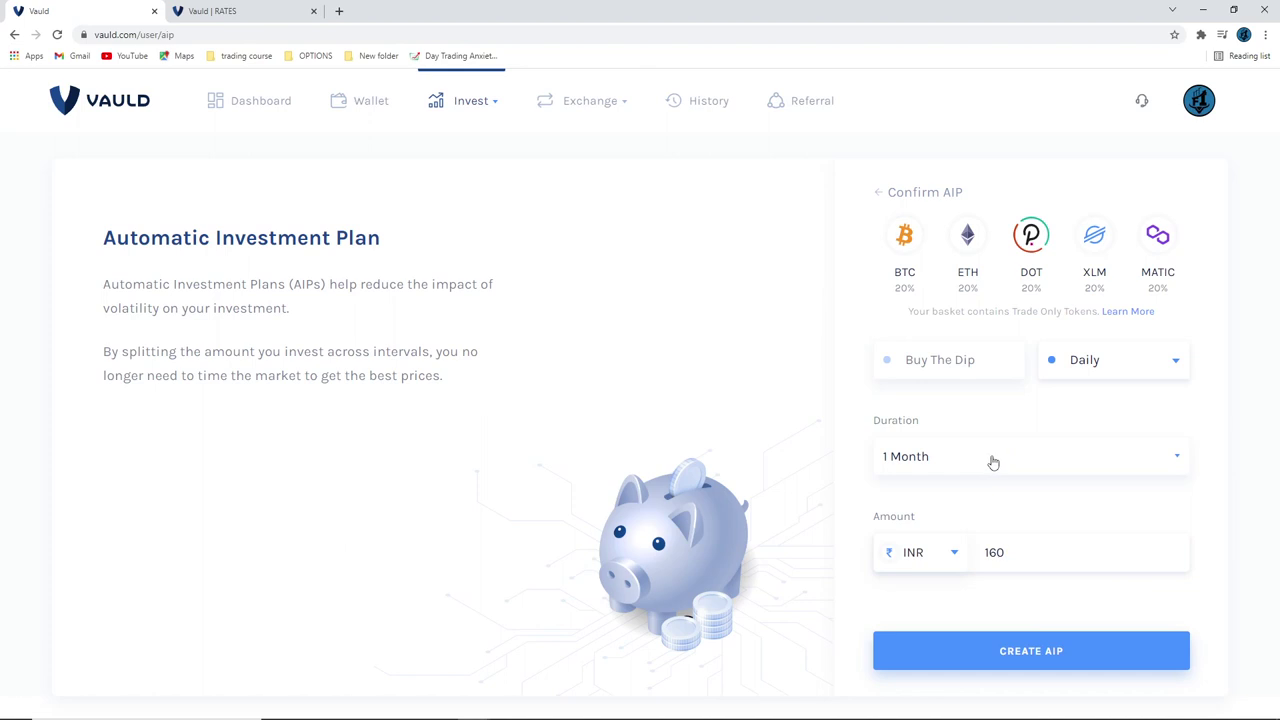
pyautogui.click(950, 467)
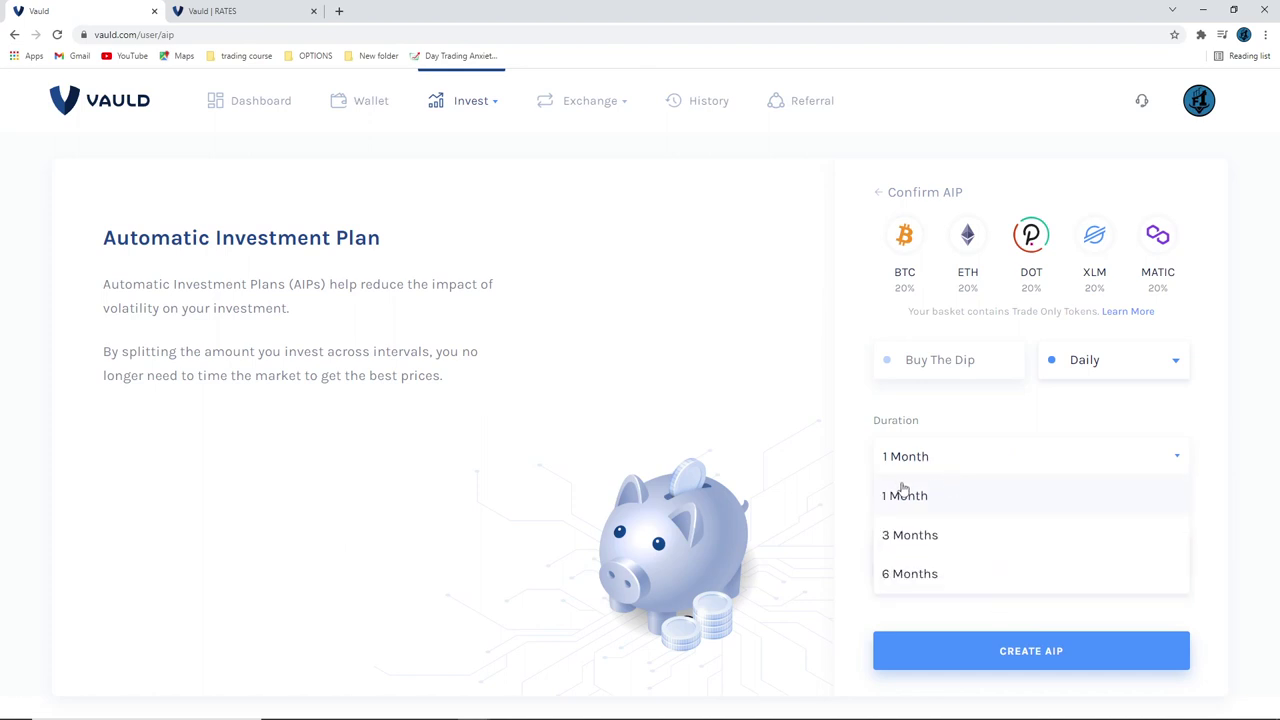
pyautogui.click(929, 494)
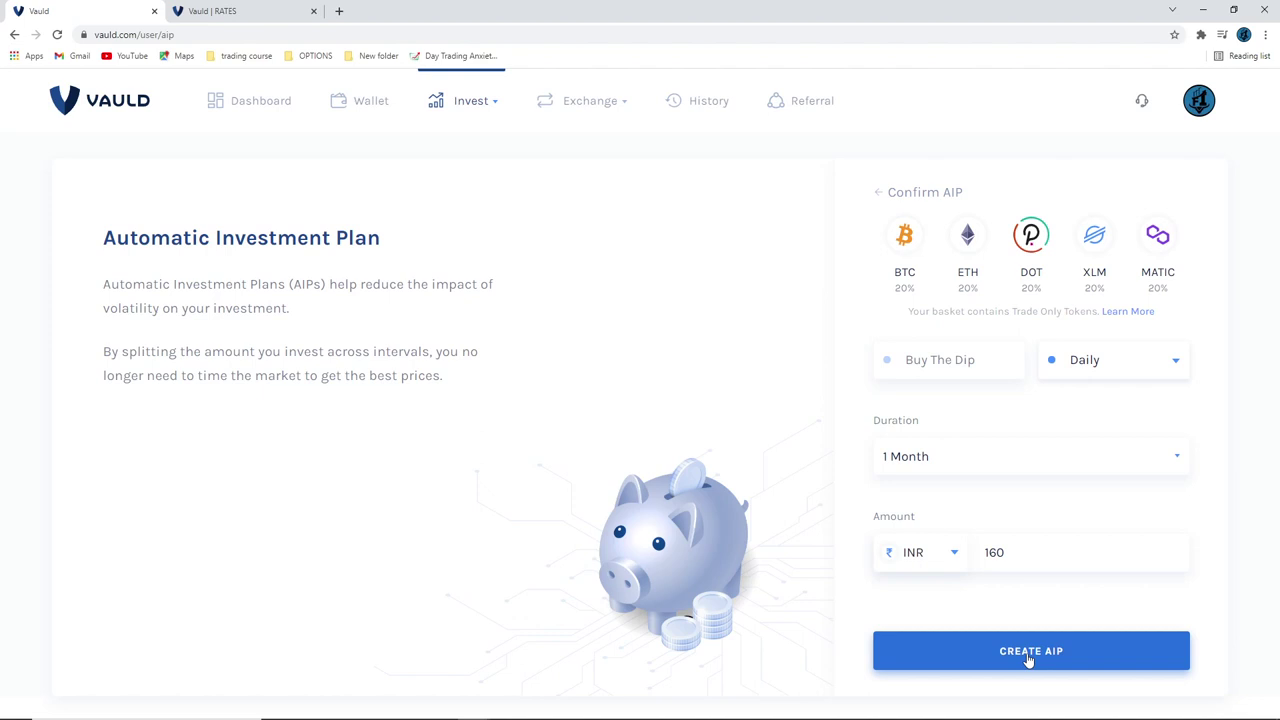
# Change the plan's frequency to Monthly and its duration to 6 Months
pyautogui.click(1146, 365)
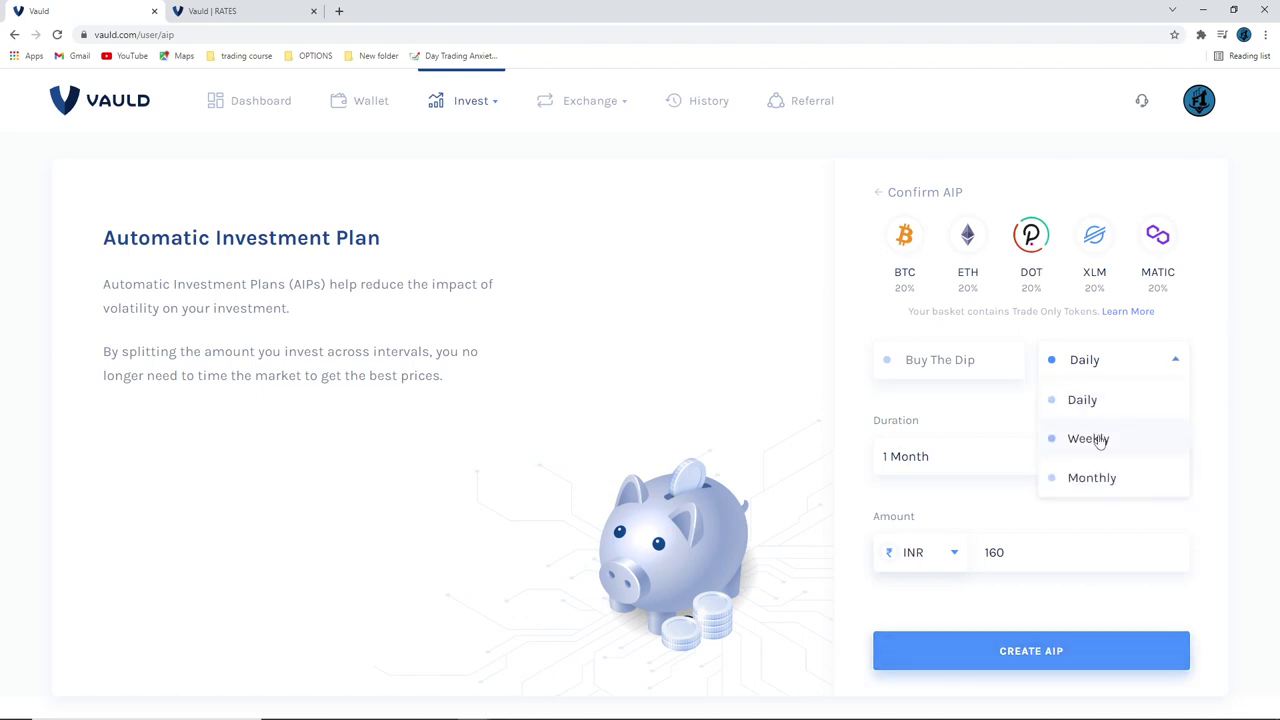
pyautogui.click(1092, 478)
pyautogui.click(1046, 472)
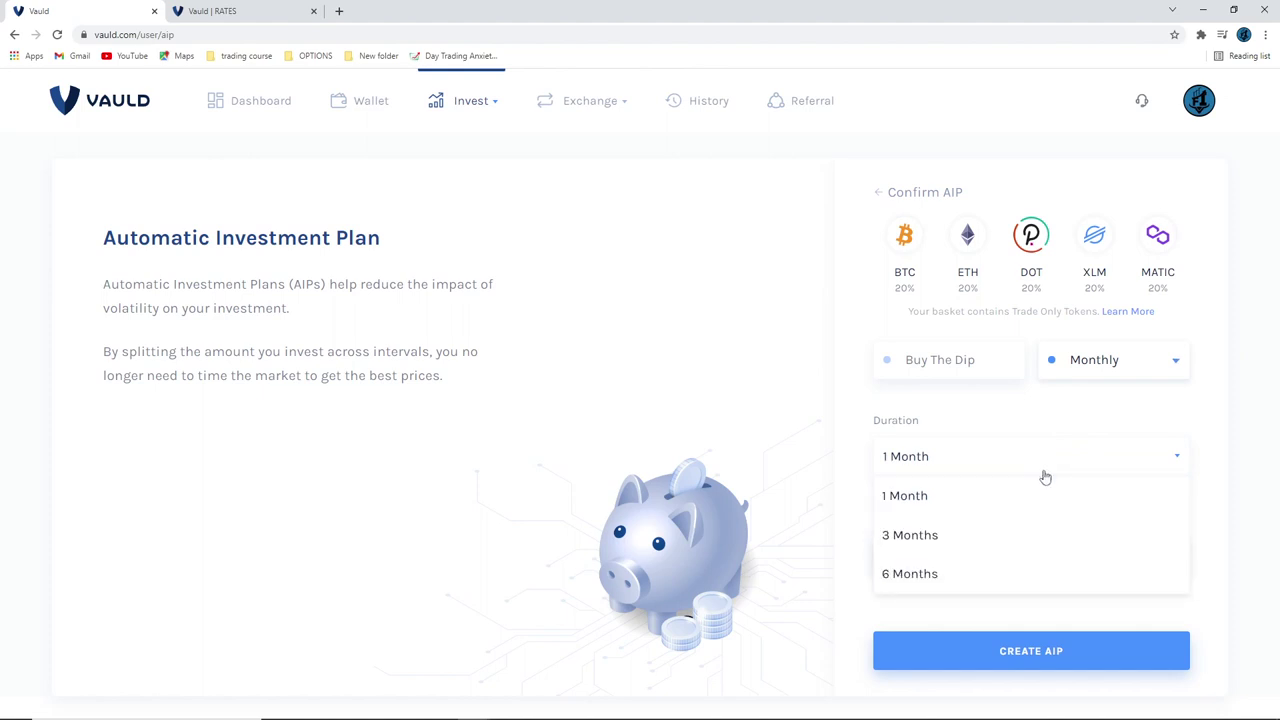
pyautogui.click(957, 570)
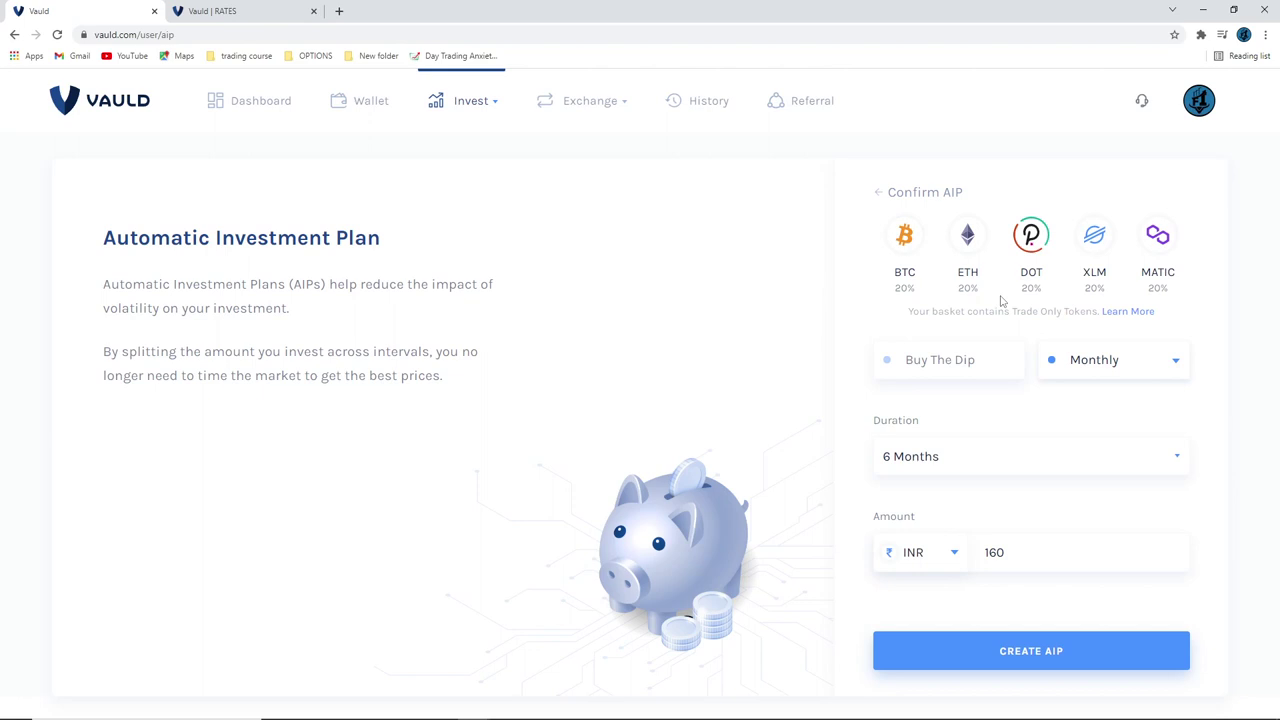
# Open Pro Trading for BTC/USDT and examine the trading pairs, the trade history and the funds
pyautogui.moveTo(620, 108)
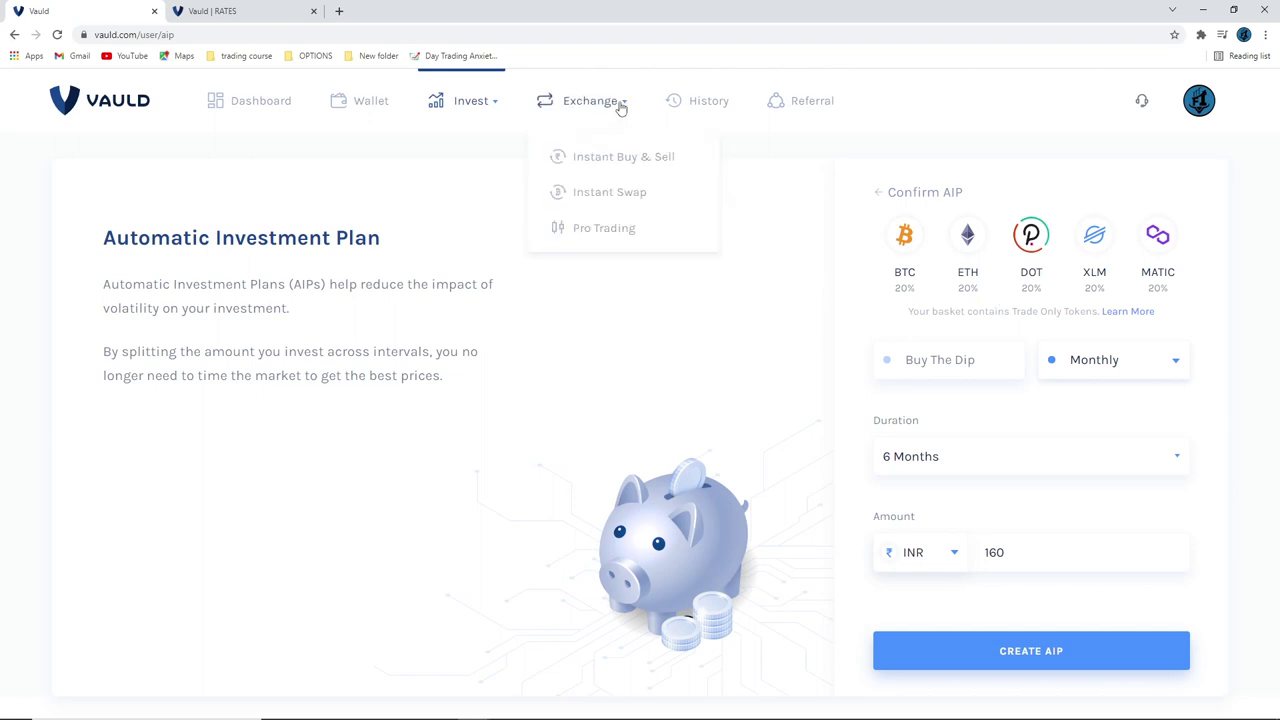
pyautogui.click(610, 228)
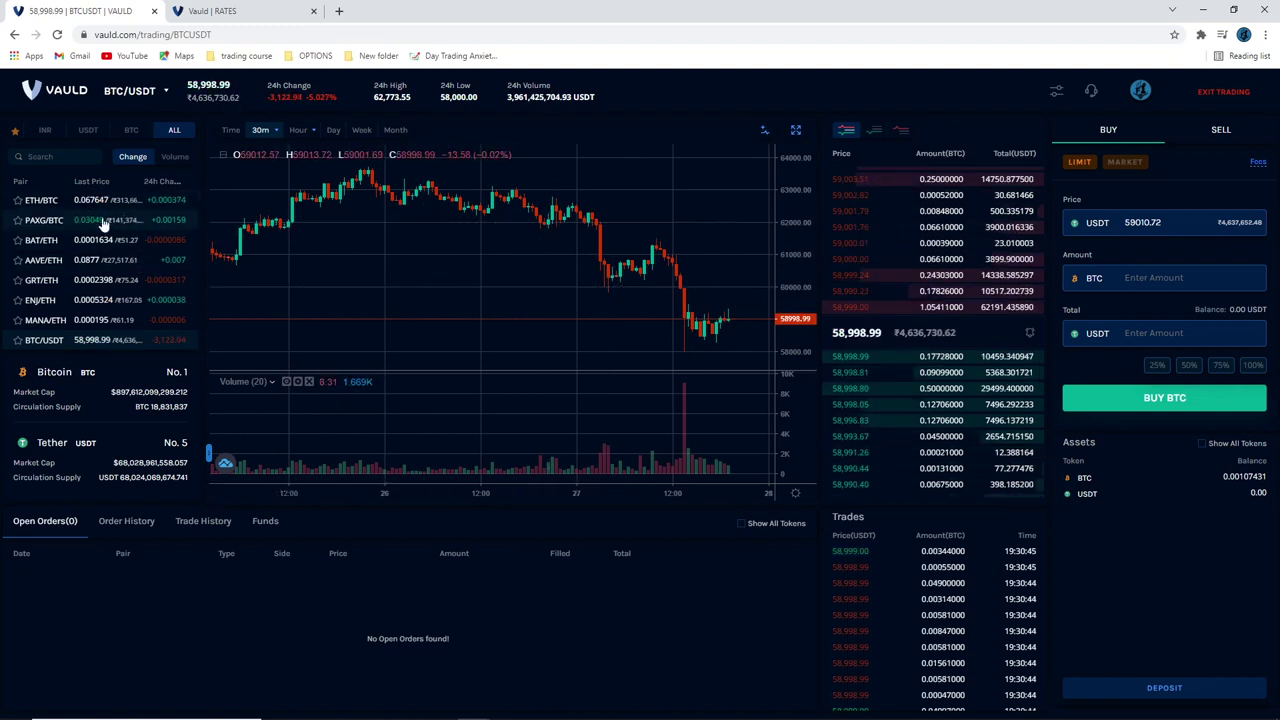
pyautogui.scroll(-3, 47, 240)
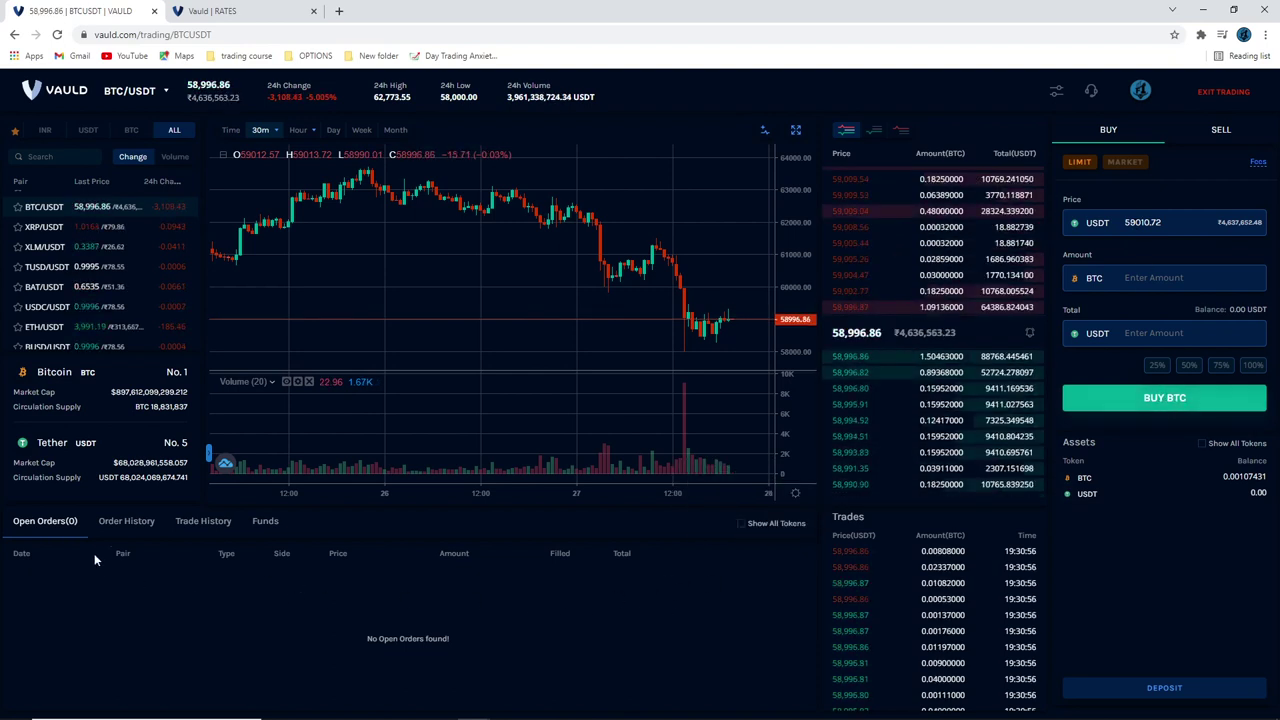
pyautogui.click(204, 521)
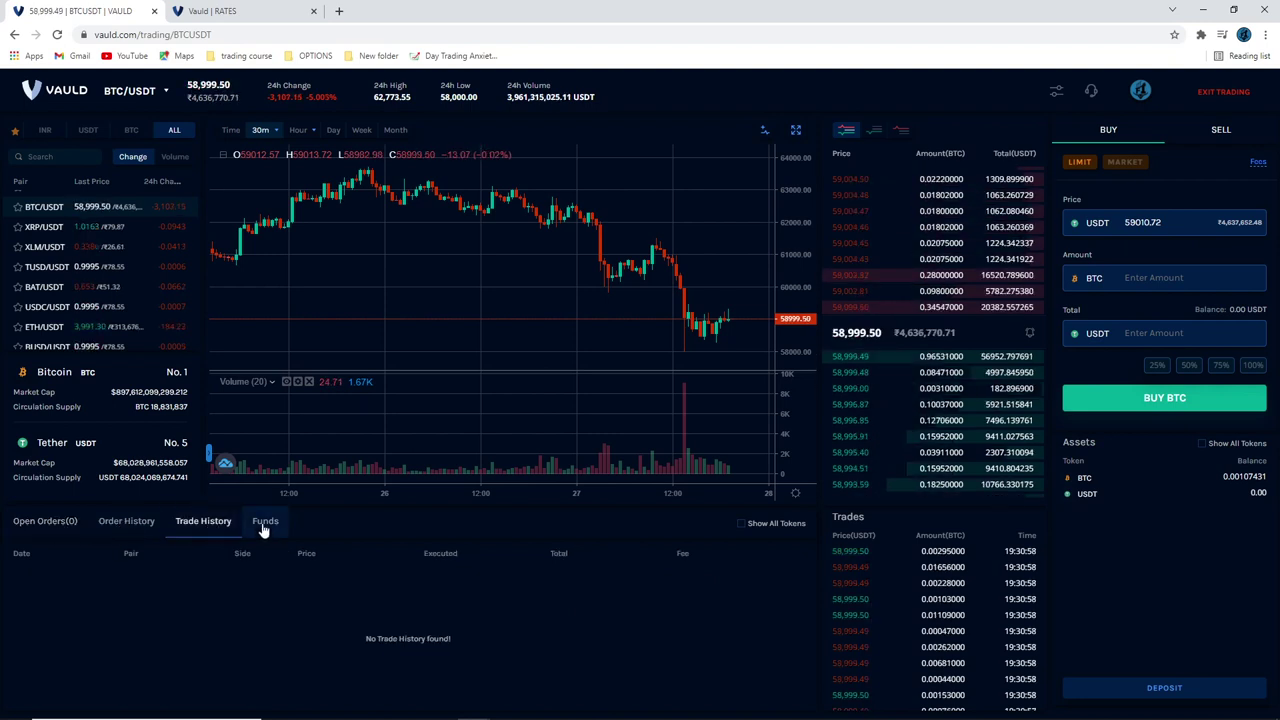
pyautogui.click(265, 521)
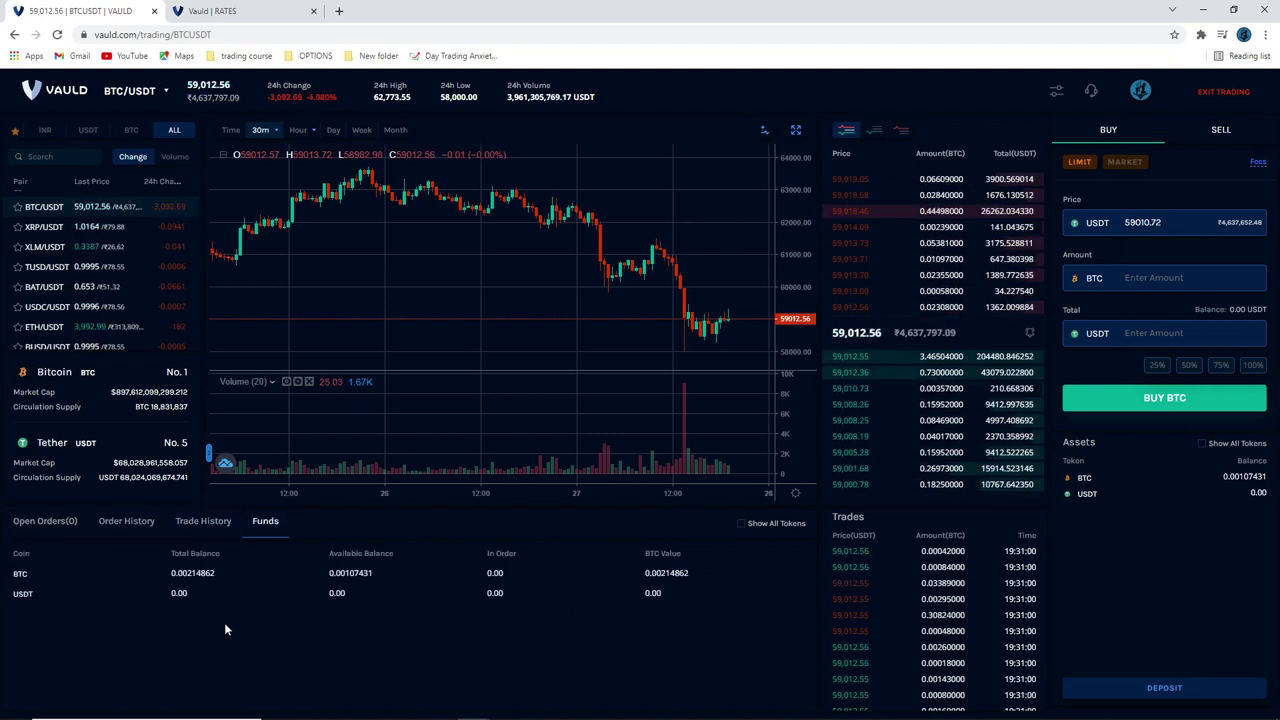
# Return from Pro Trading to check the wallet balances, and open the Instant Swap page
pyautogui.click(55, 90)
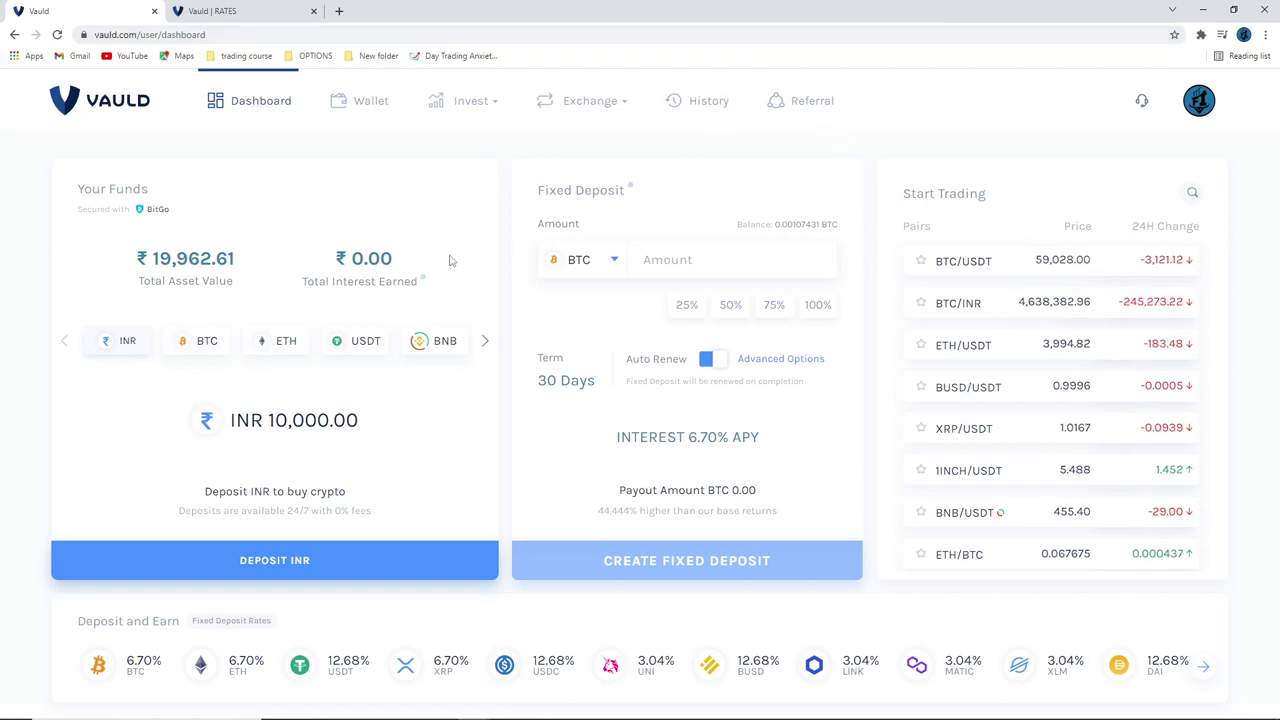
pyautogui.click(370, 101)
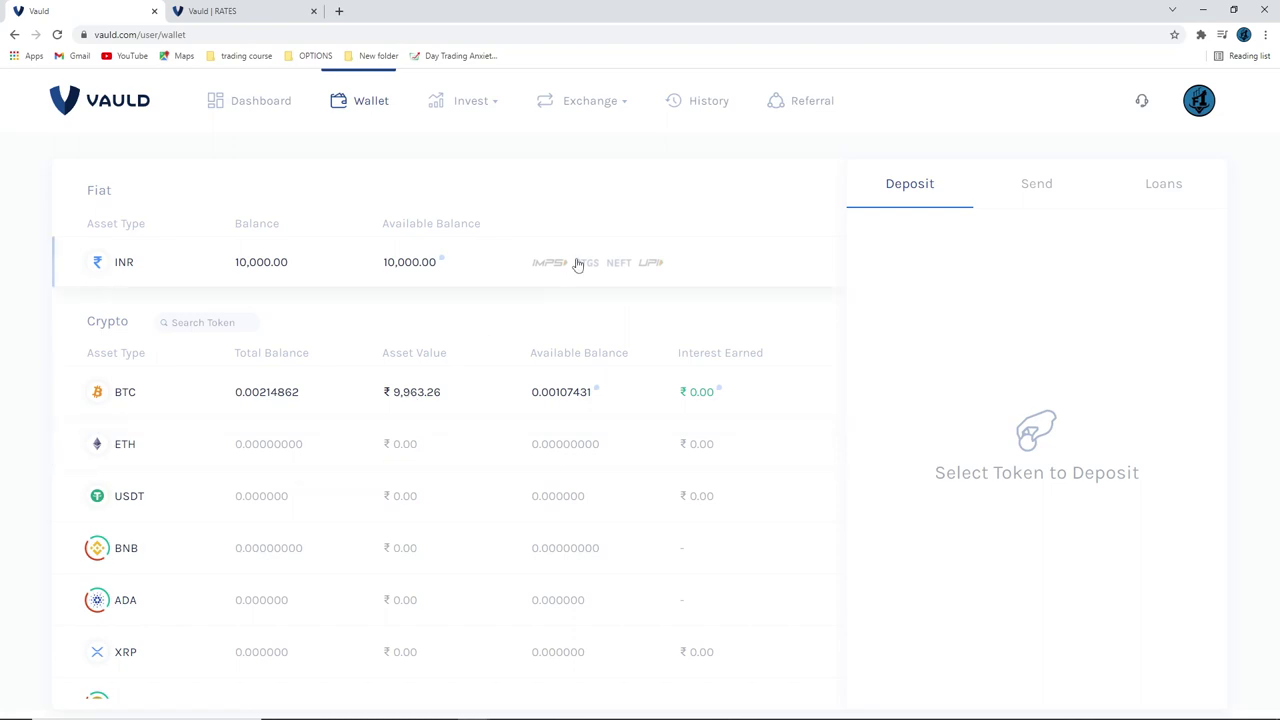
pyautogui.moveTo(612, 120)
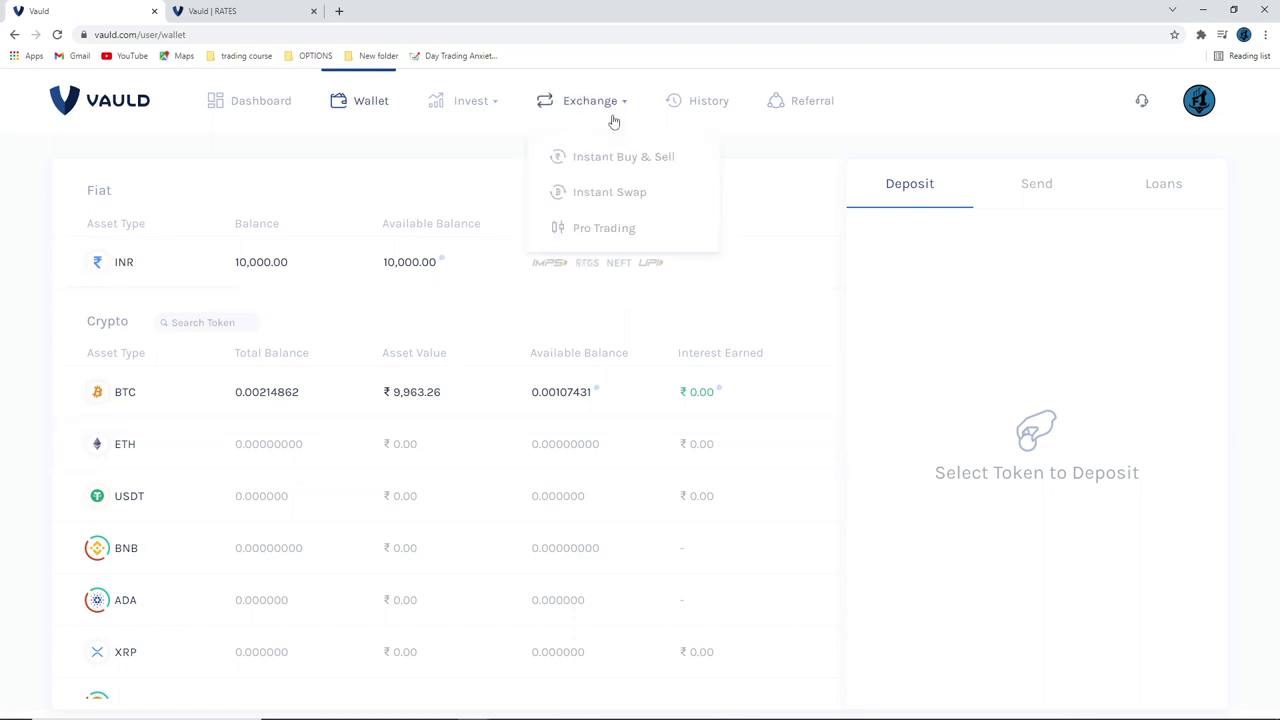
pyautogui.click(595, 197)
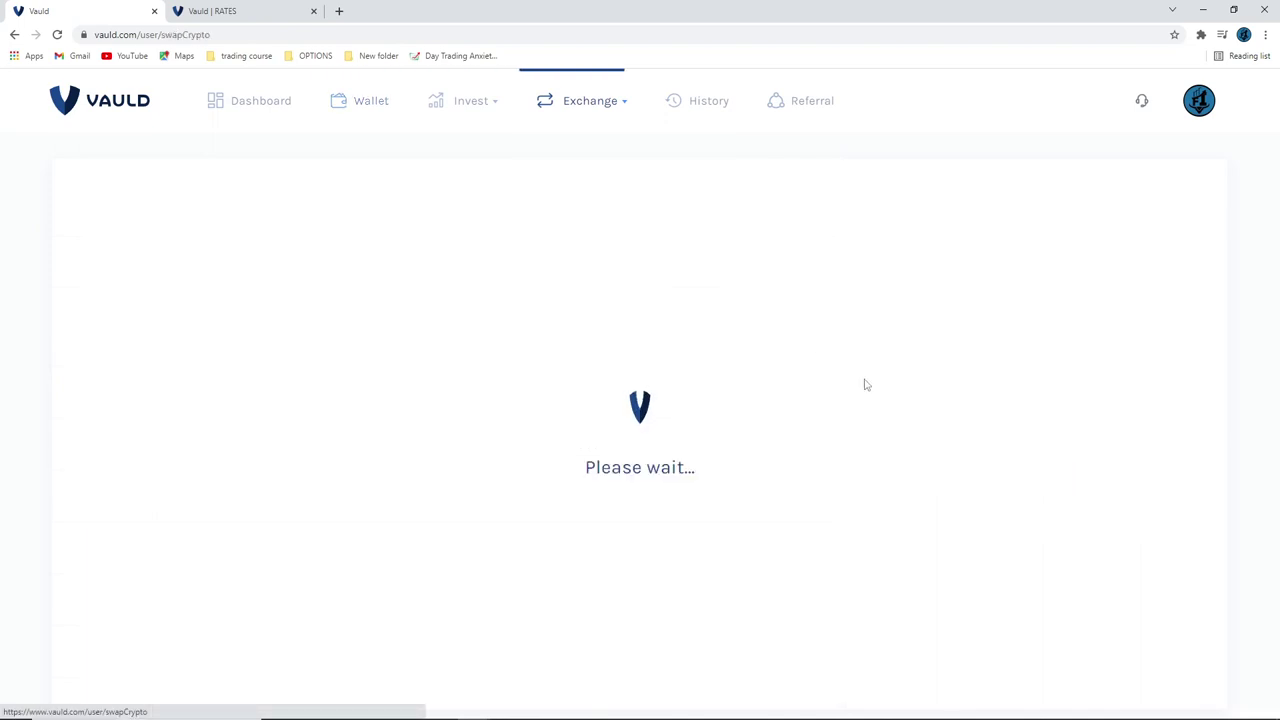